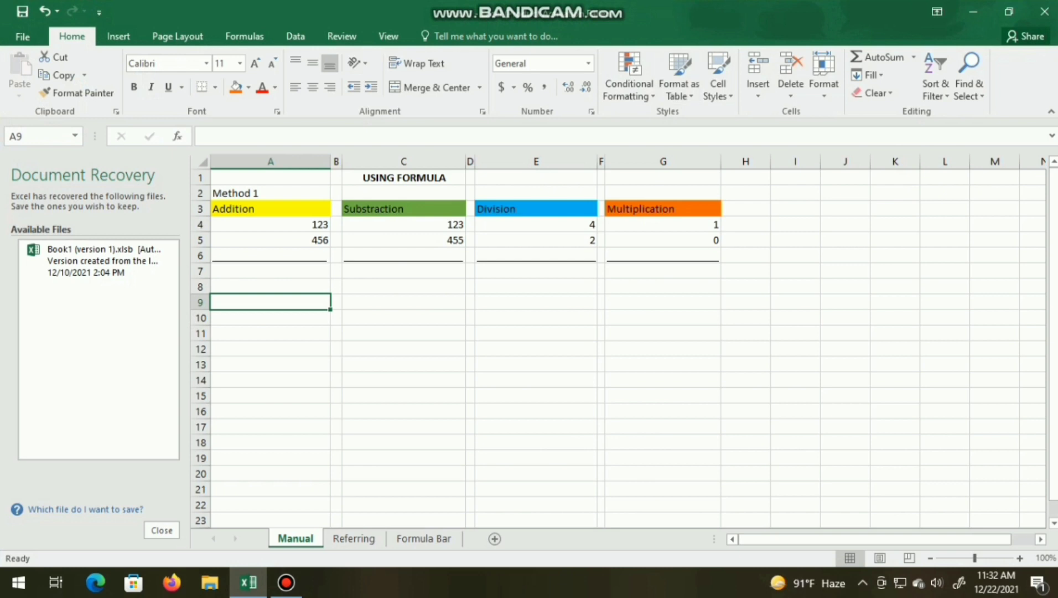
Step: Select cell A7 below the Addition values on the Manual sheet
click(536, 364)
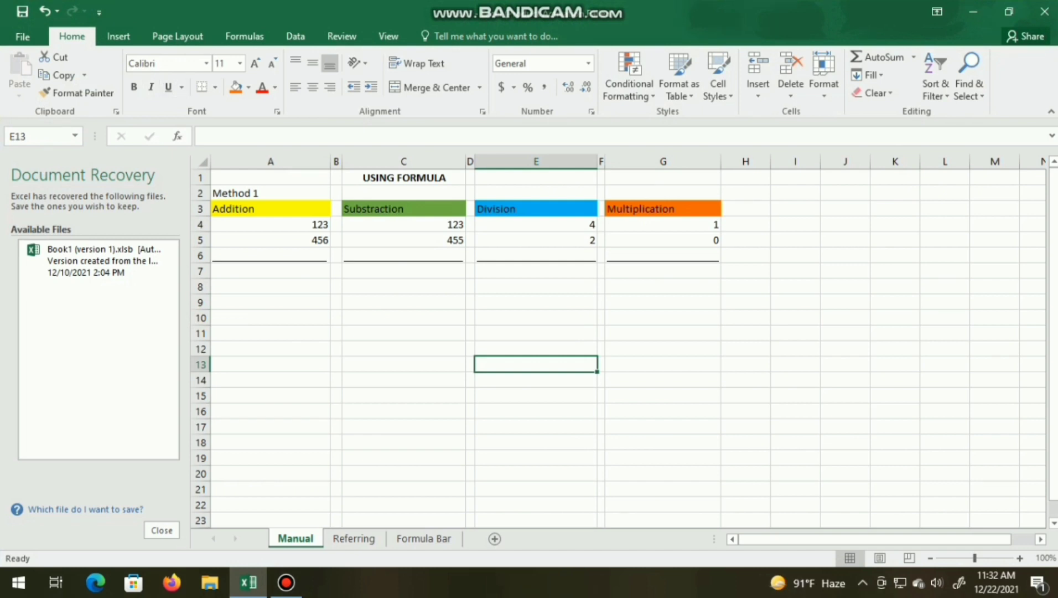
click(270, 270)
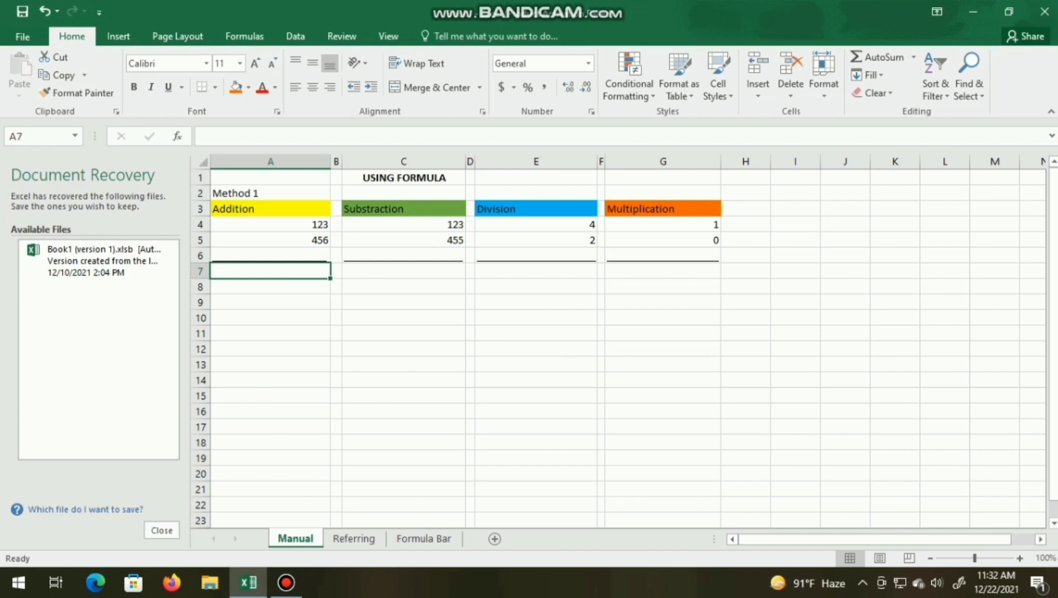
click(270, 302)
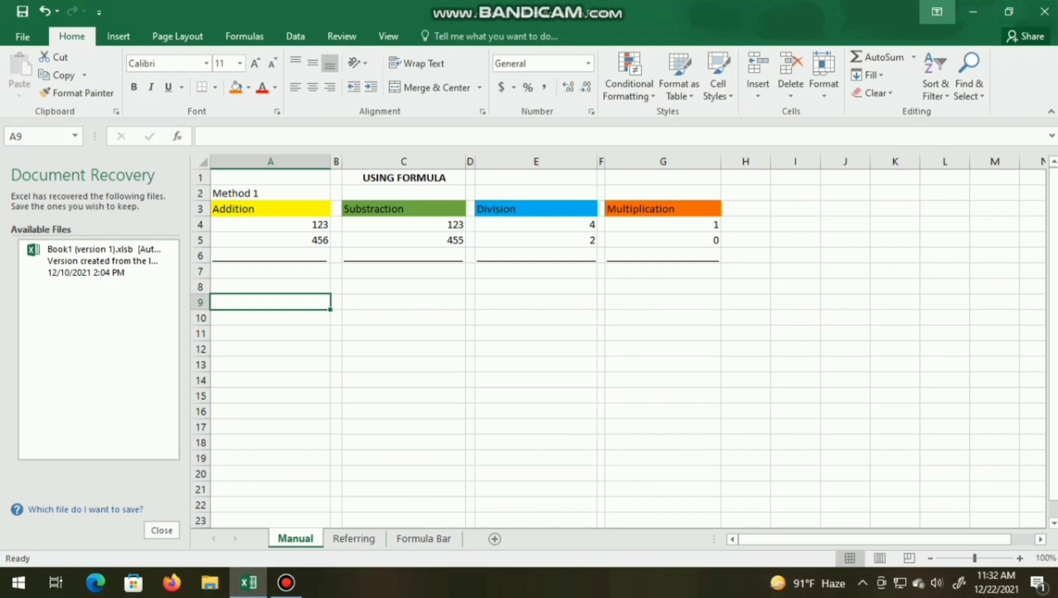
click(535, 364)
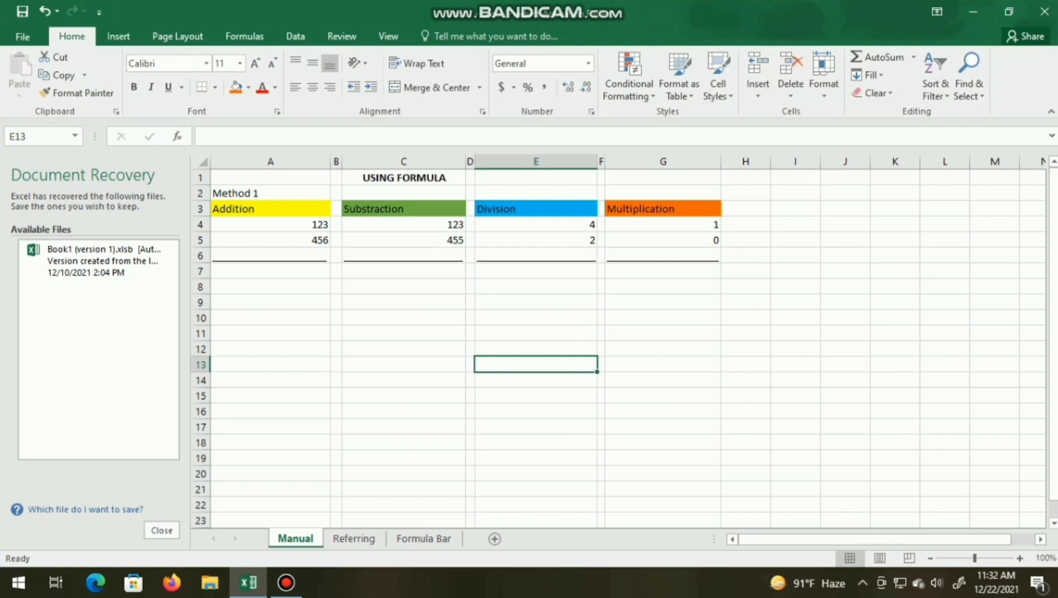
click(270, 270)
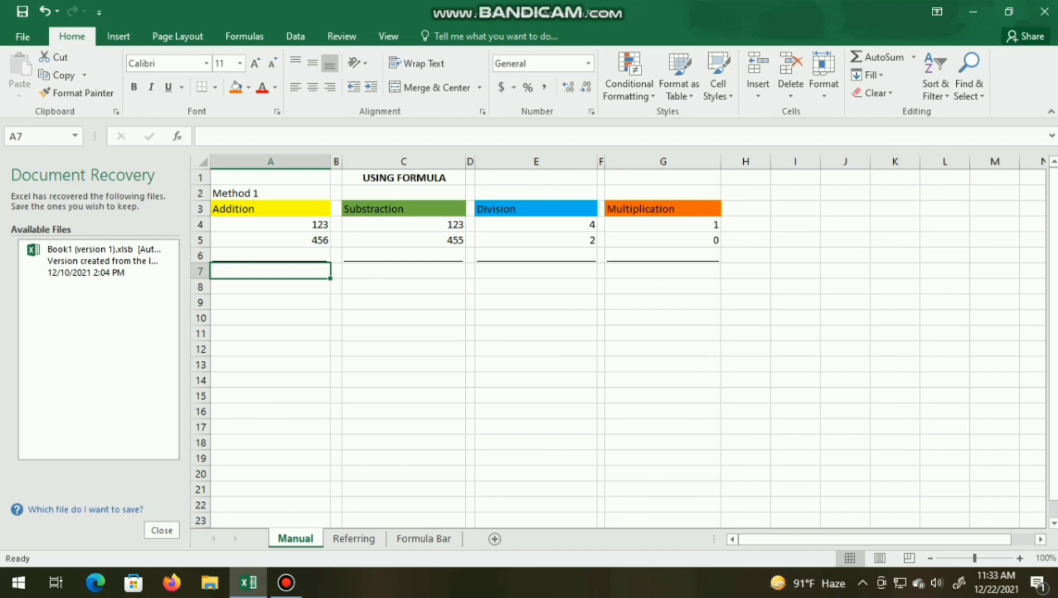
Step: Enter =A4+A5 in A7 so the Addition result shows 579
text(=)
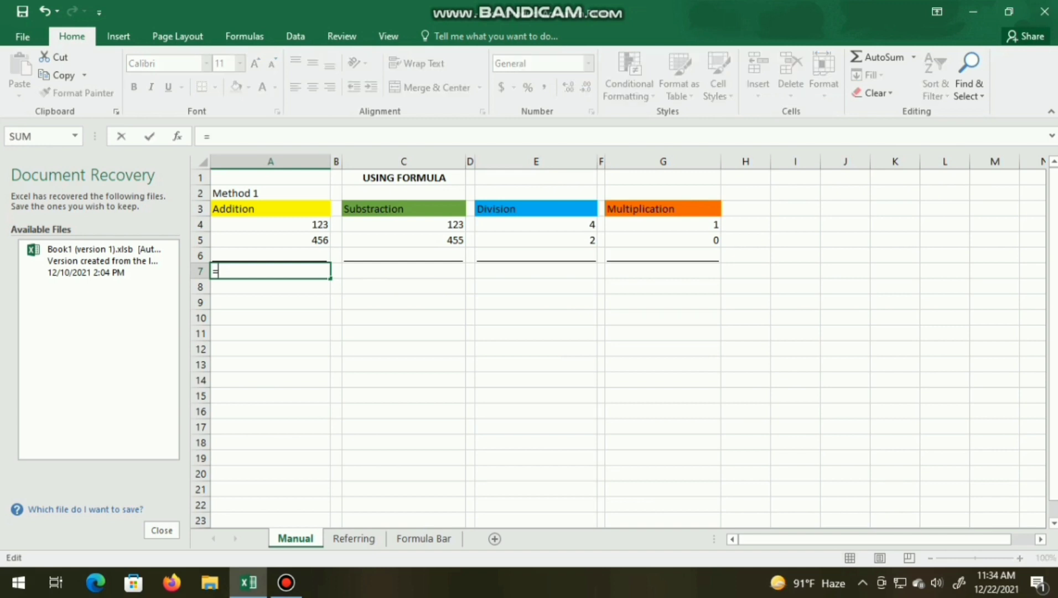
key(Escape)
text(=)
key(Escape)
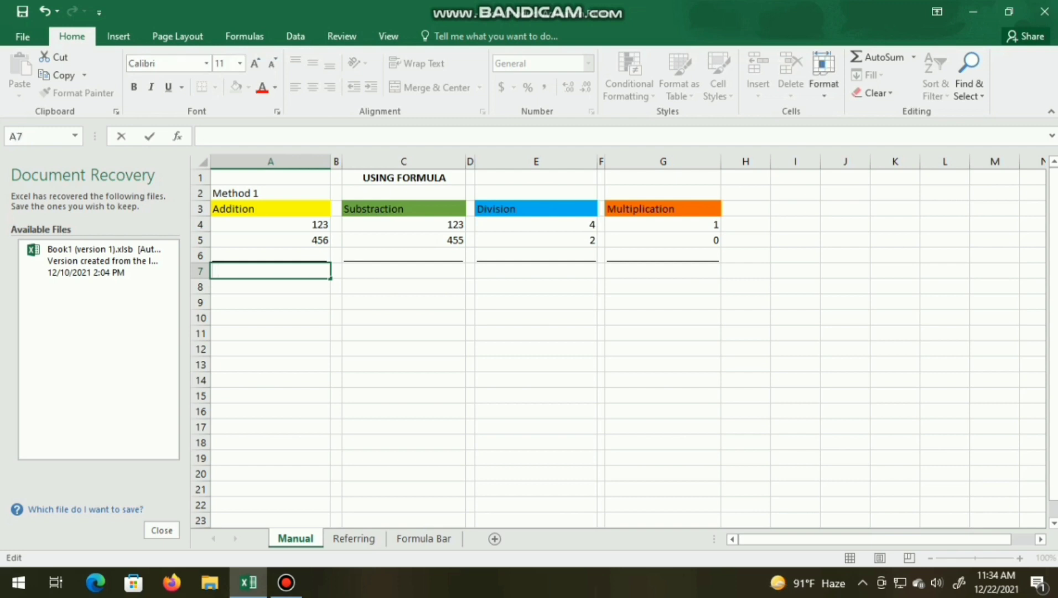
text(=)
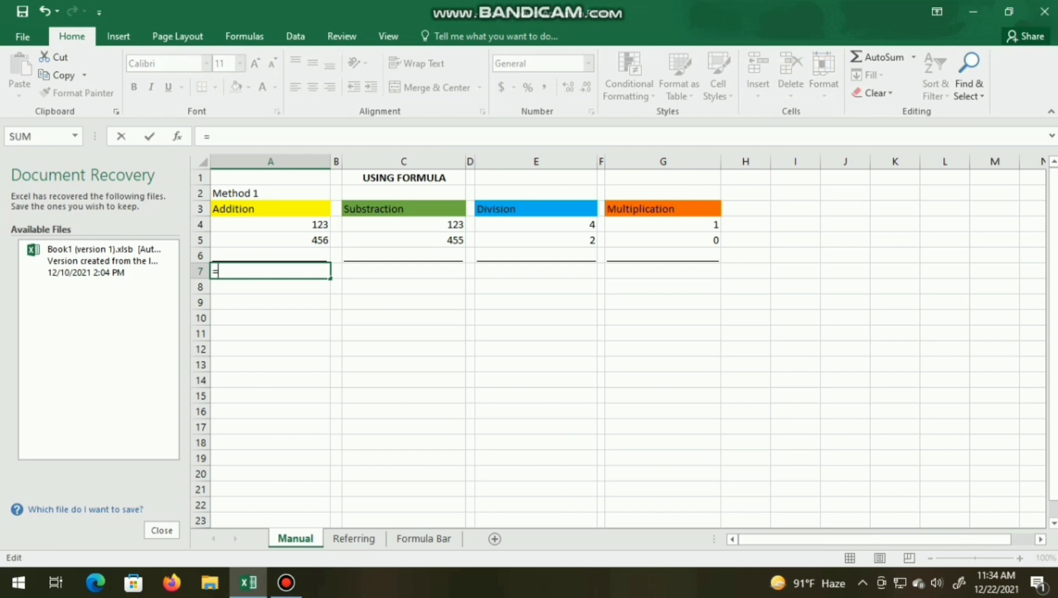
text(A)
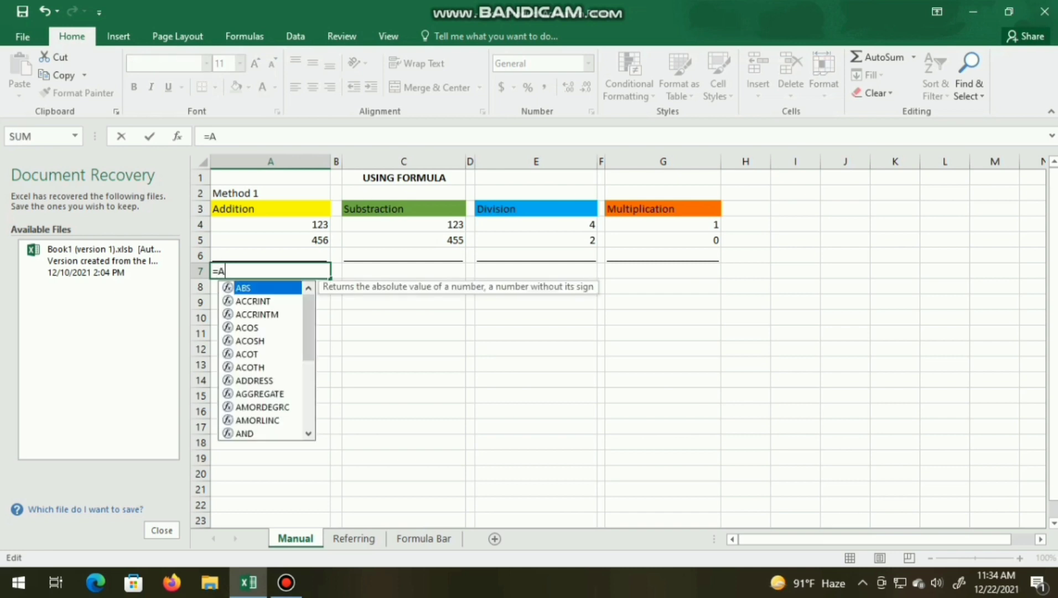
text(4)
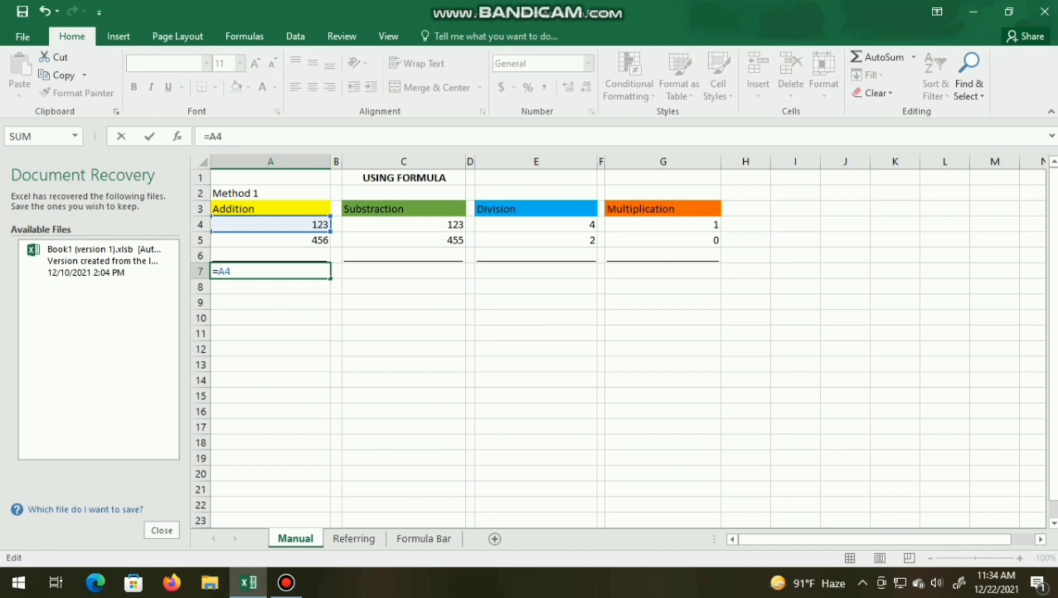
text(+)
text(A)
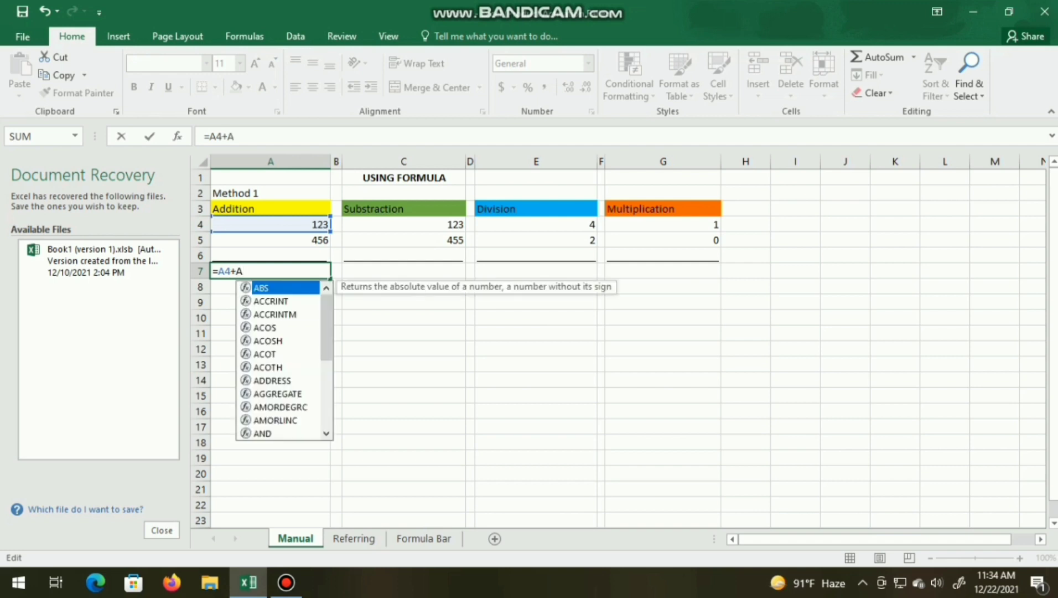
text(5)
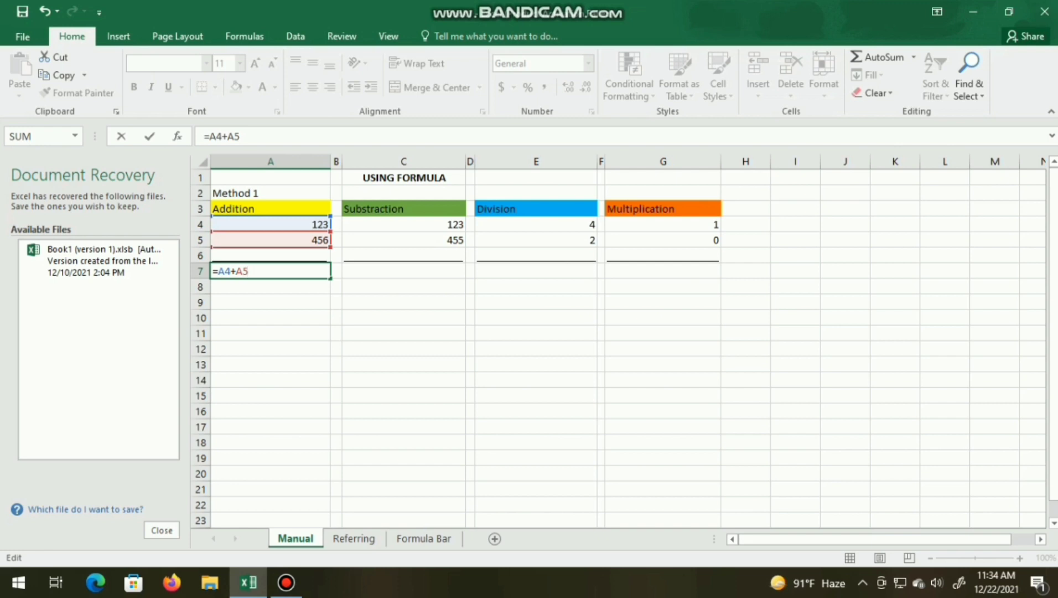
key(Return)
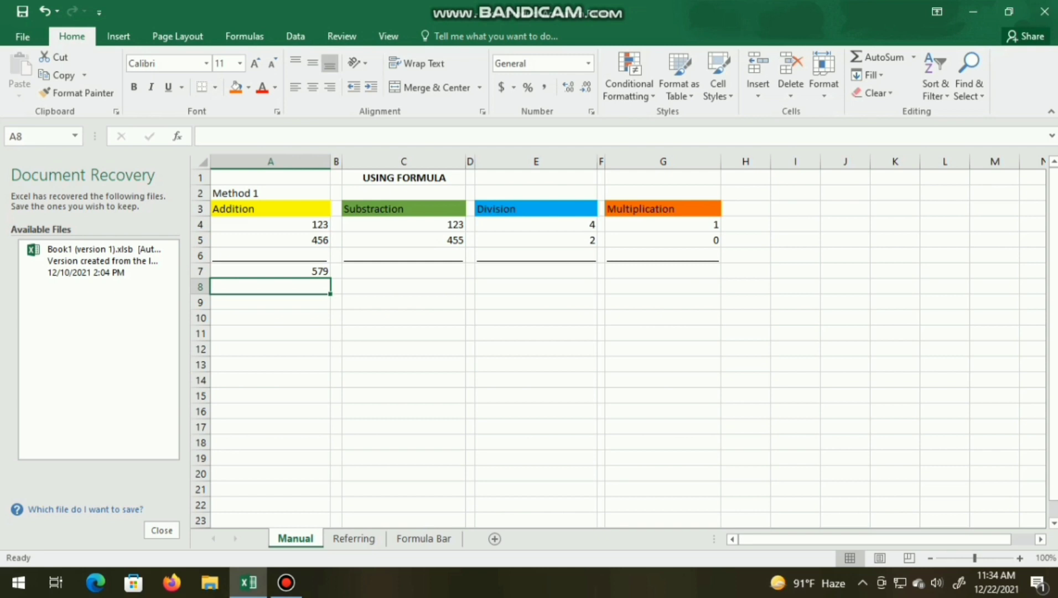
Step: Reselect A7 and inspect its =A4+A5 formula in the formula bar
click(270, 271)
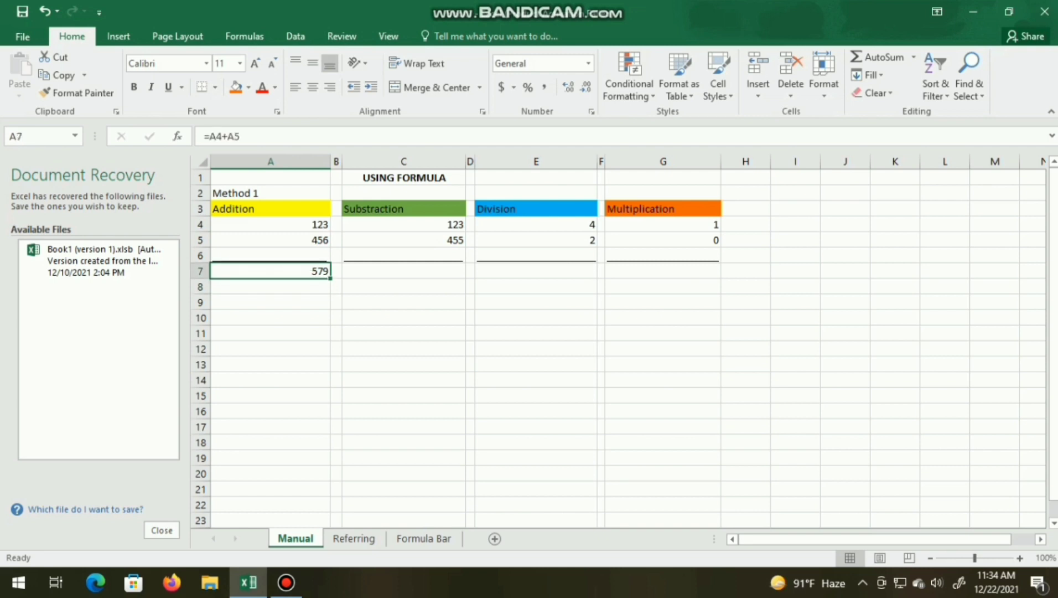
key(F2)
click(240, 136)
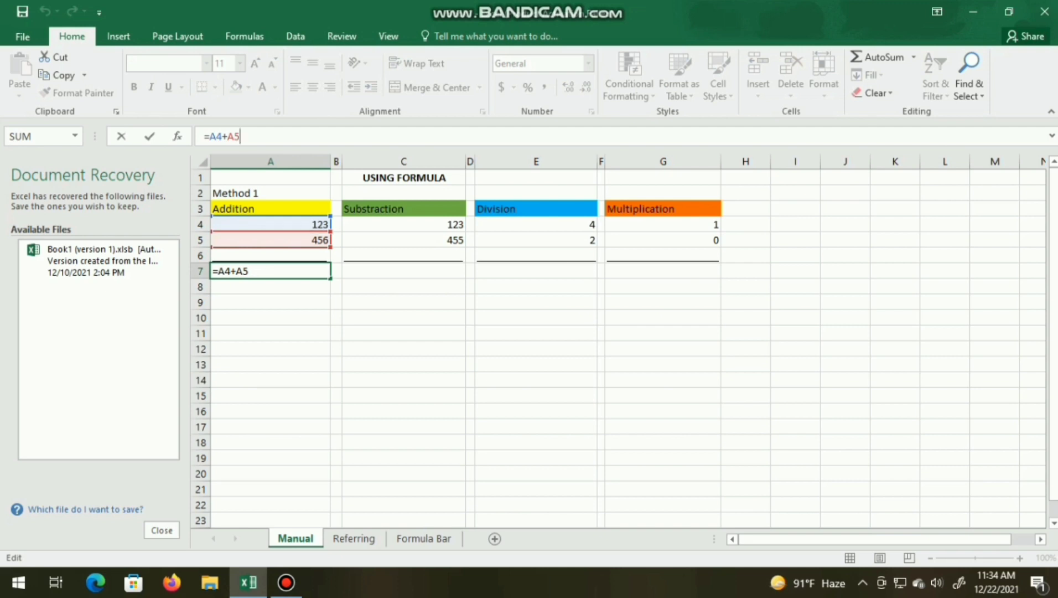
click(403, 271)
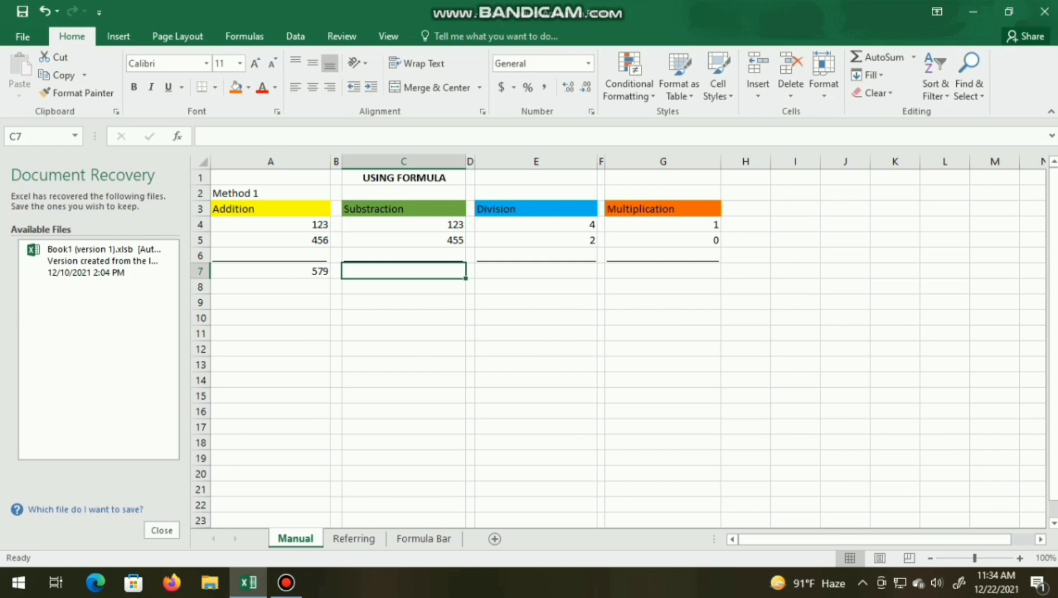
Step: Enter =C4-C5 in C7, fixing the C4 typo, so Subtraction shows -332
text(=)
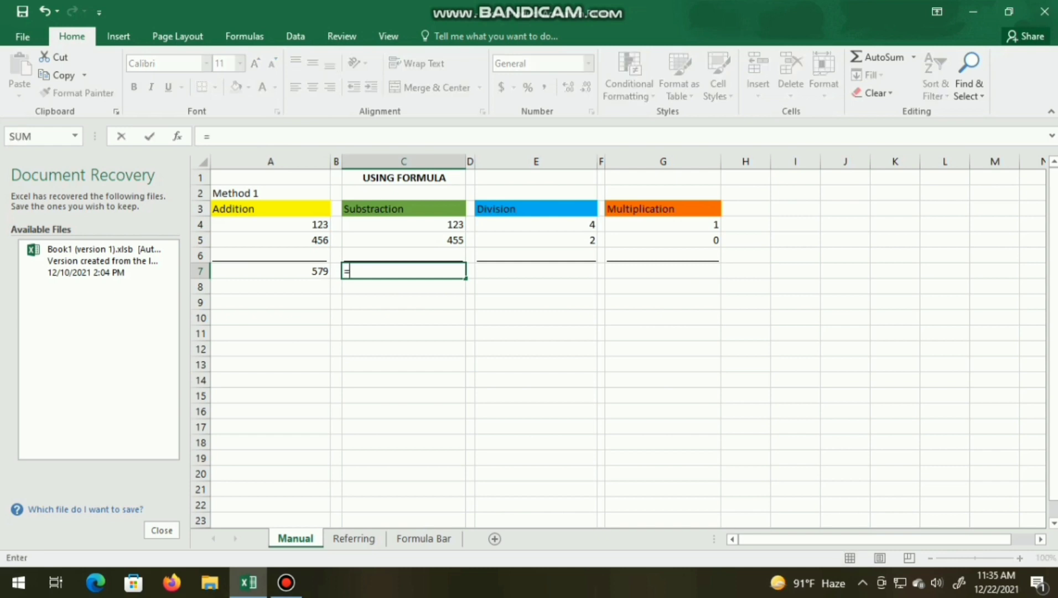
text(C)
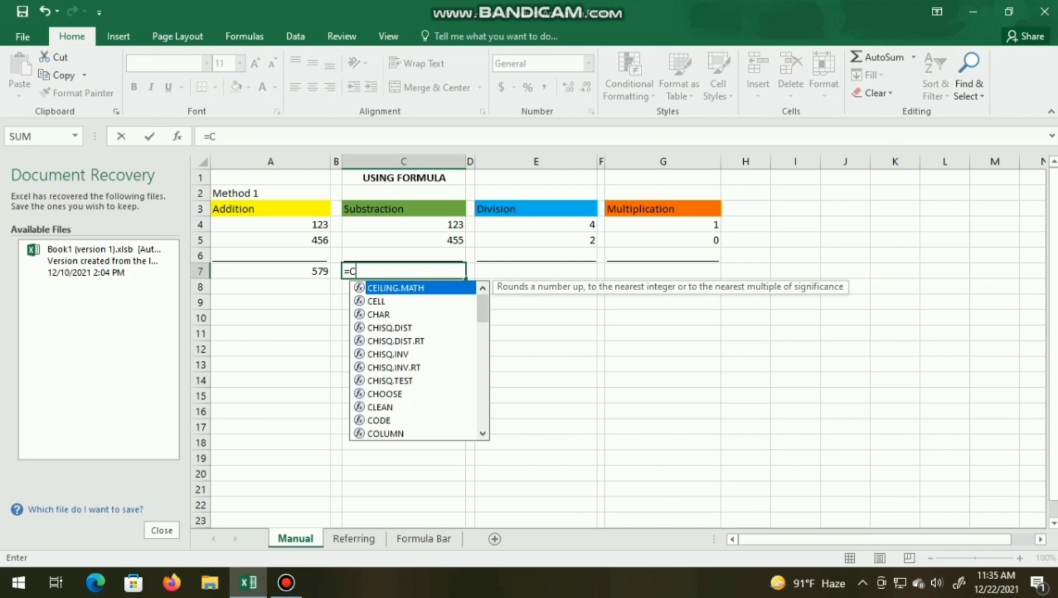
text(4)
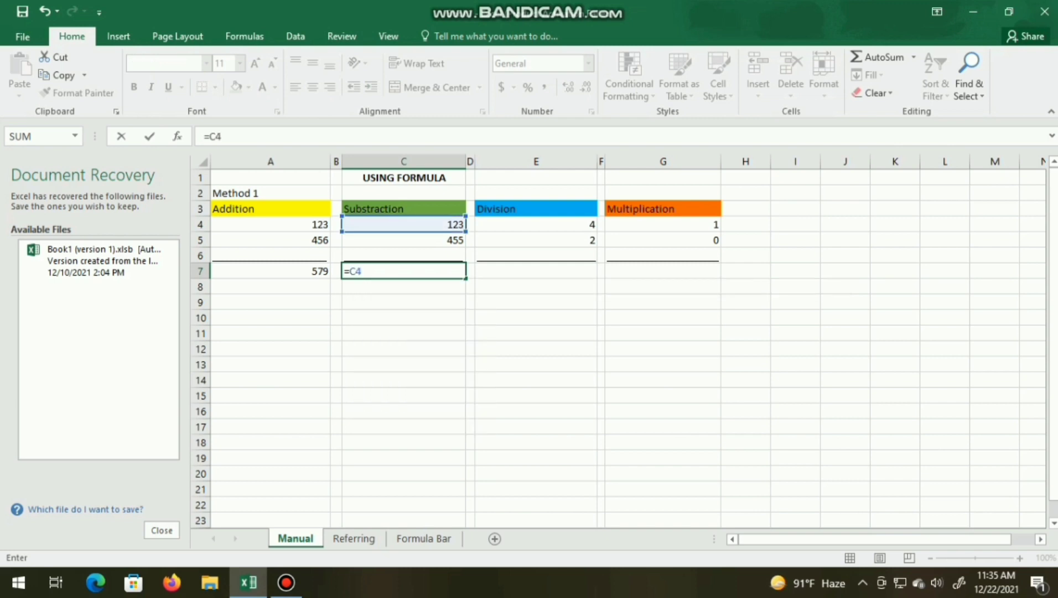
text(-)
text(C)
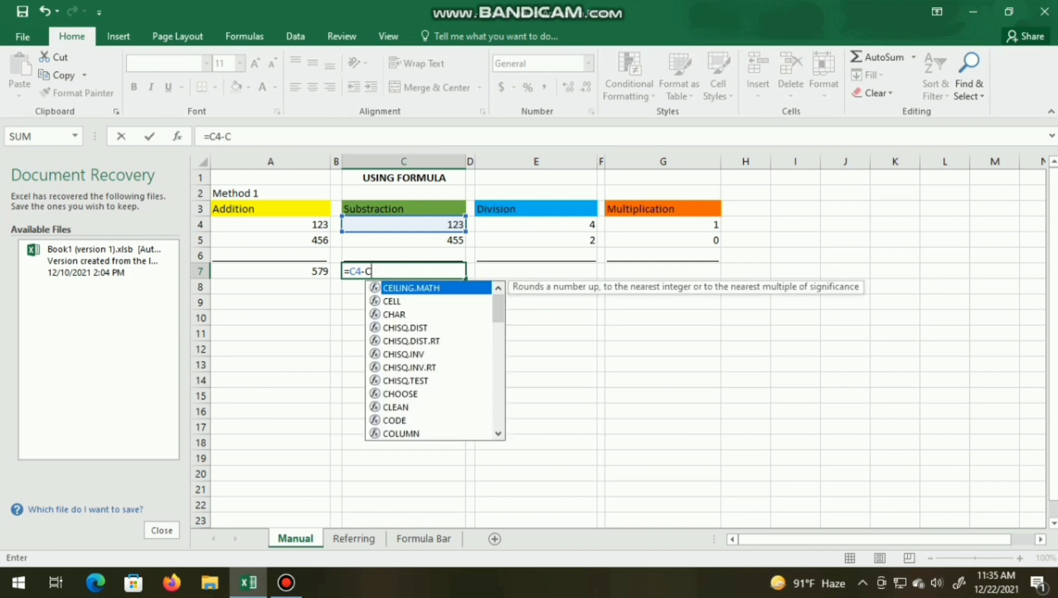
text(4)
key(BackSpace)
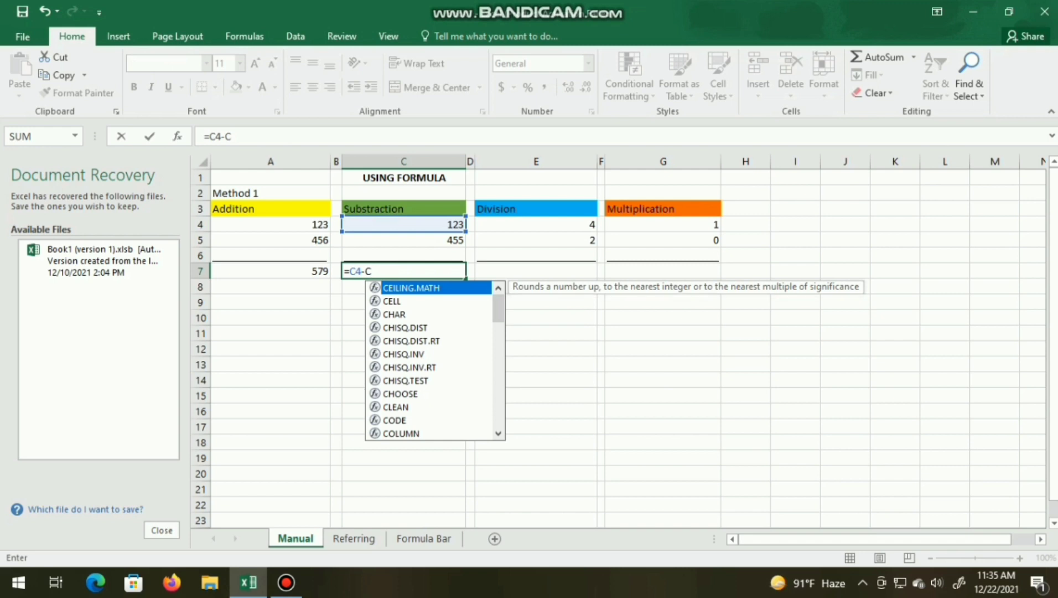
text(5)
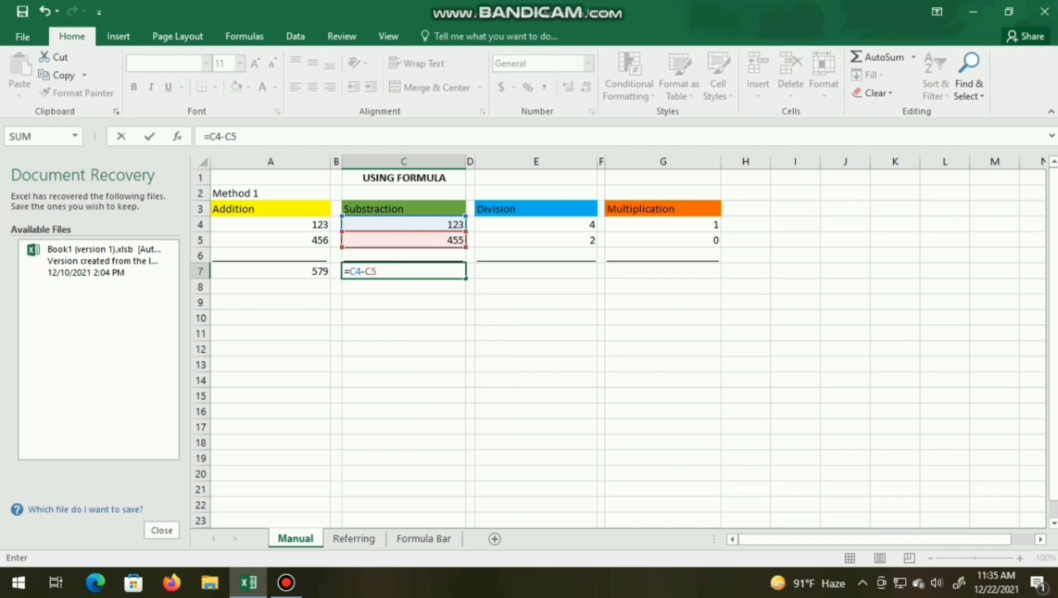
key(Return)
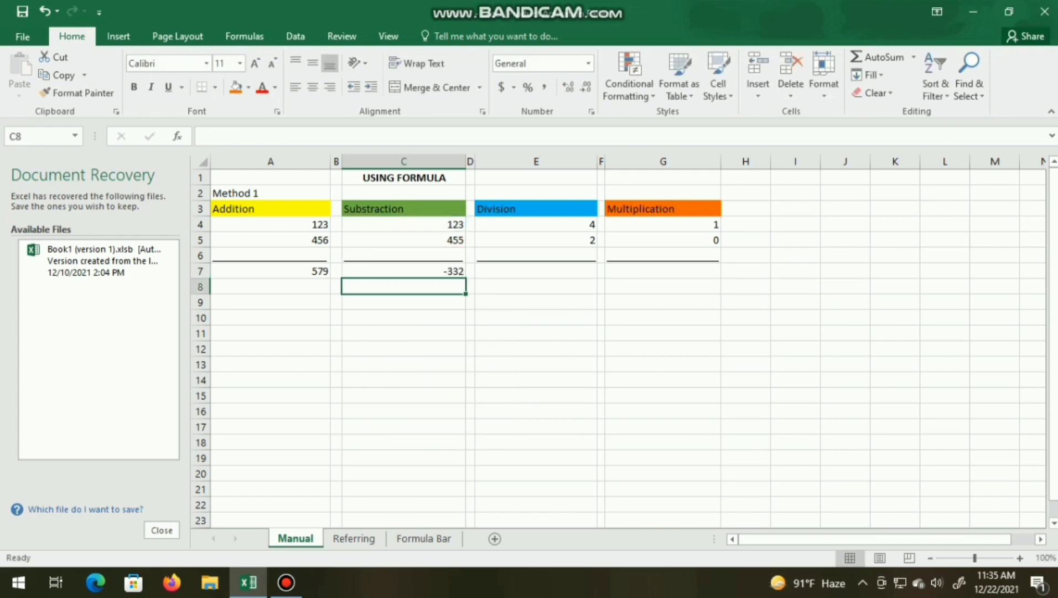
click(403, 349)
click(404, 270)
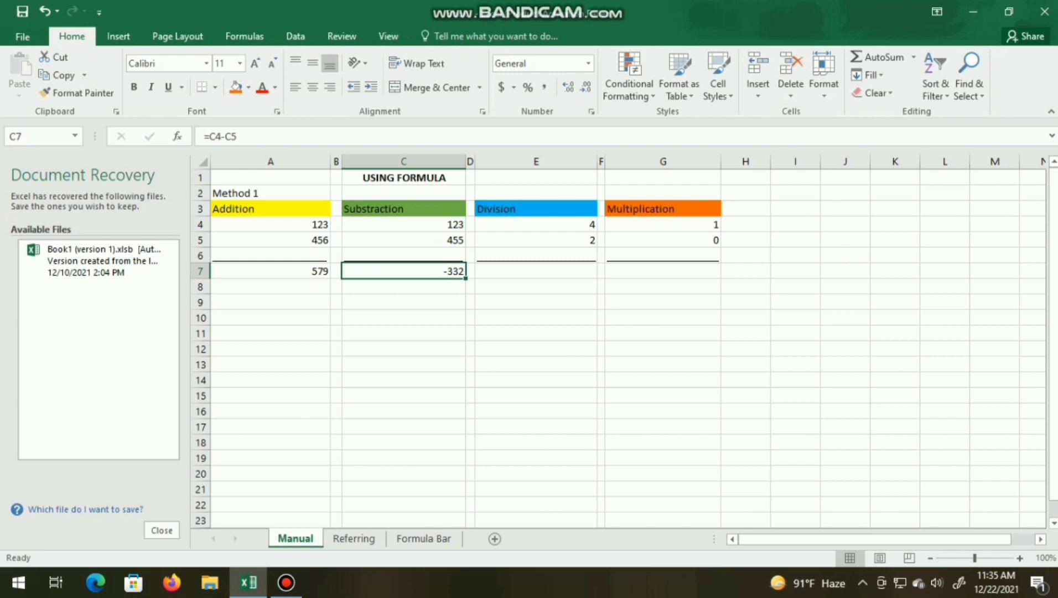
click(536, 271)
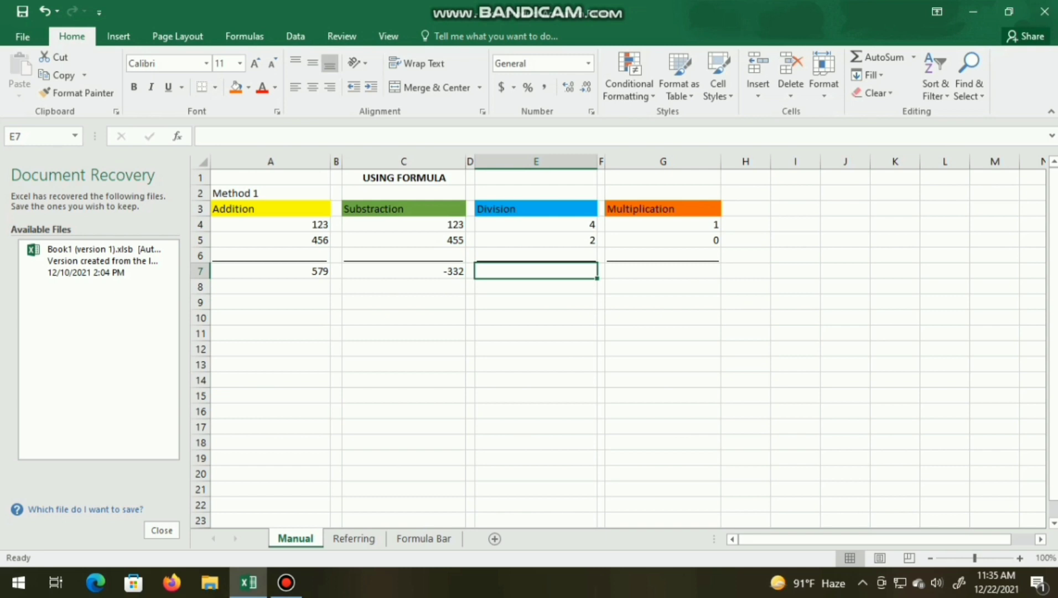
Step: Enter =E4/E5 in E7 so the Division result shows 2
text(=)
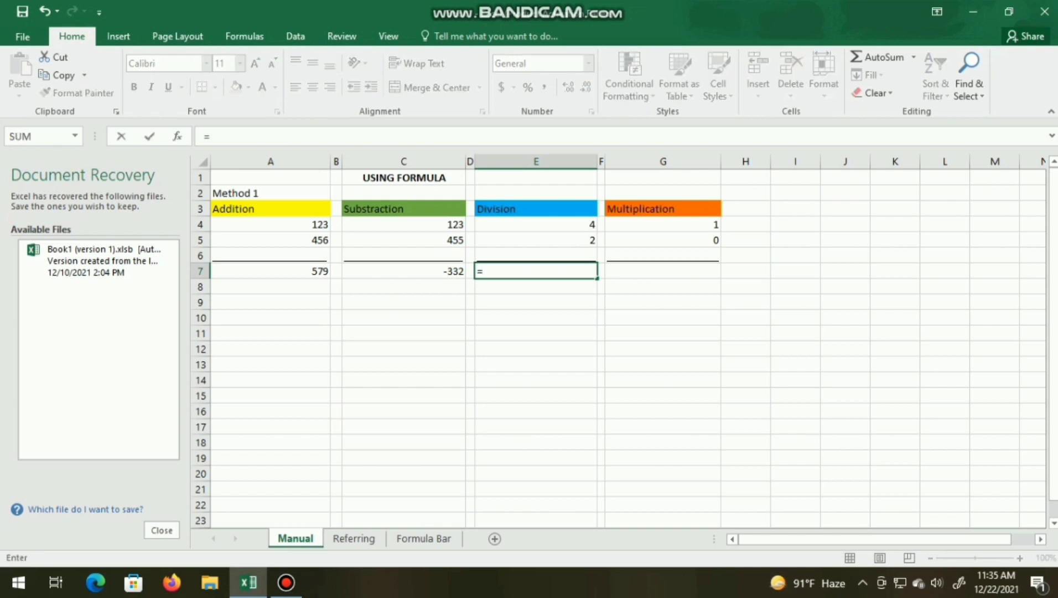
text(E)
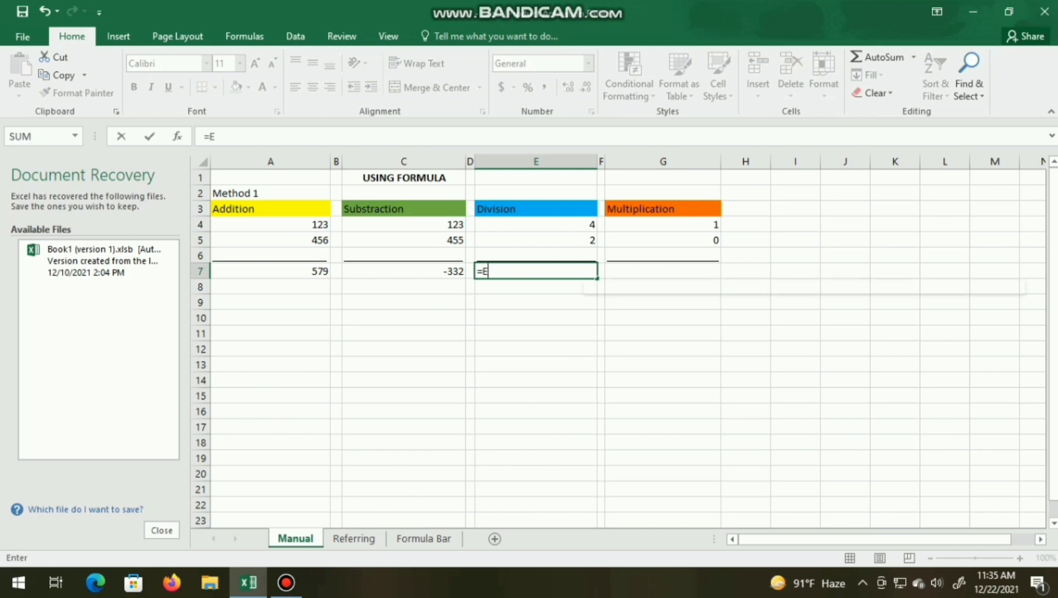
text(4)
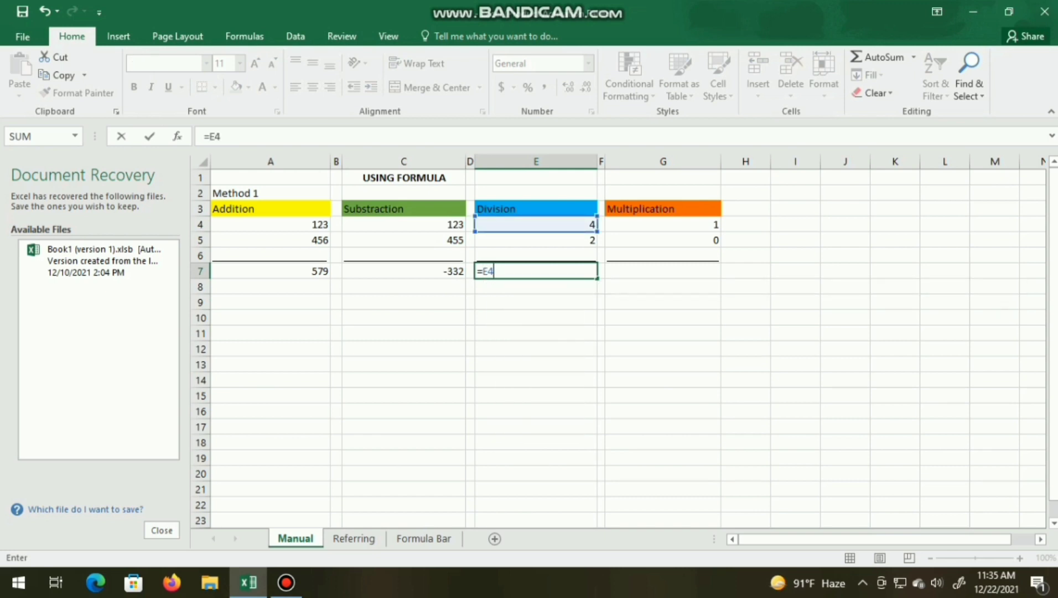
text(/)
text(E)
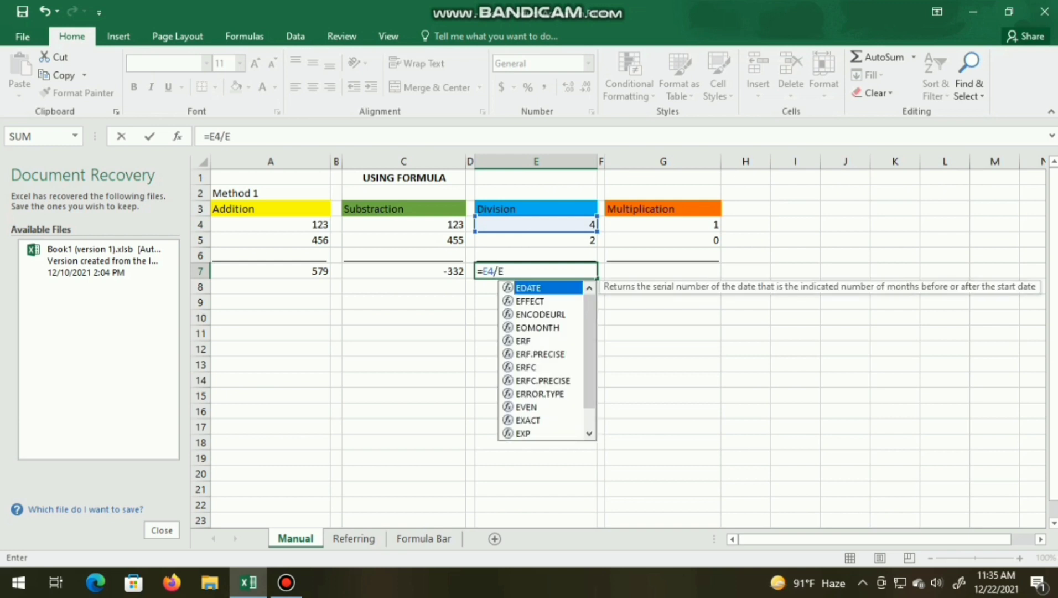
text(5)
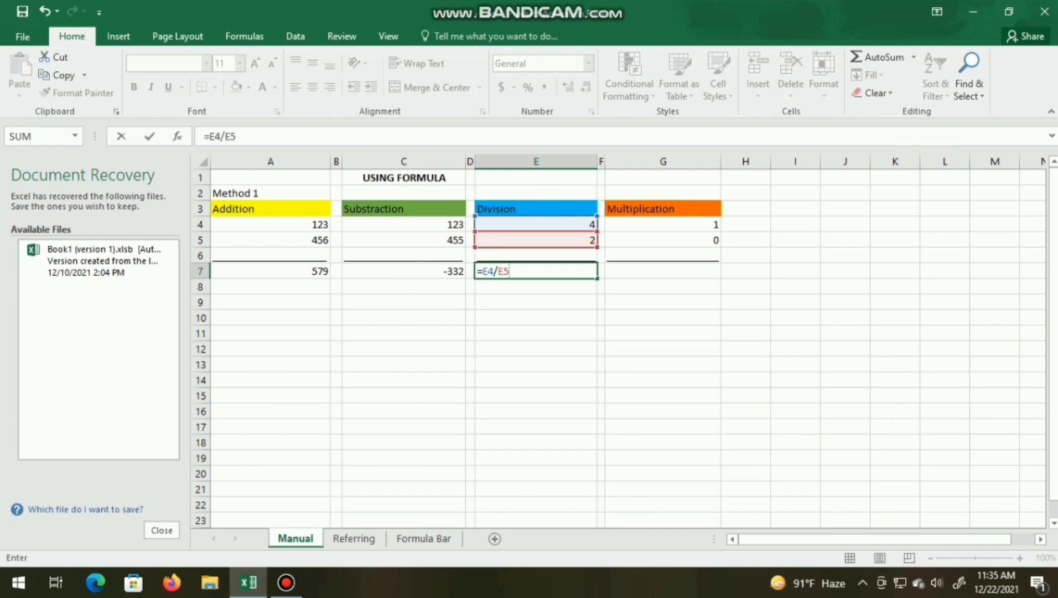
key(Return)
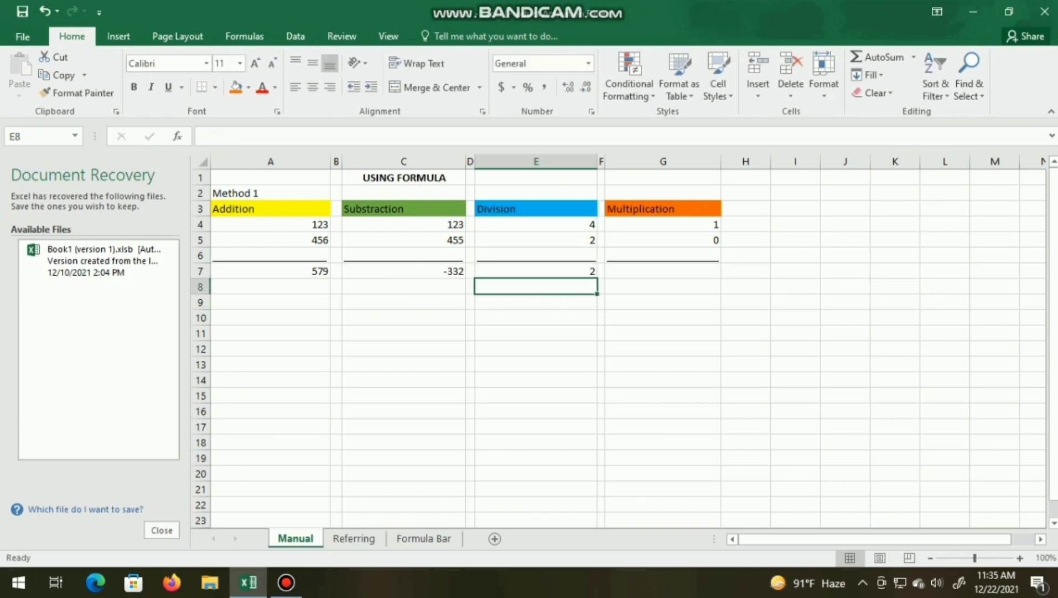
click(662, 270)
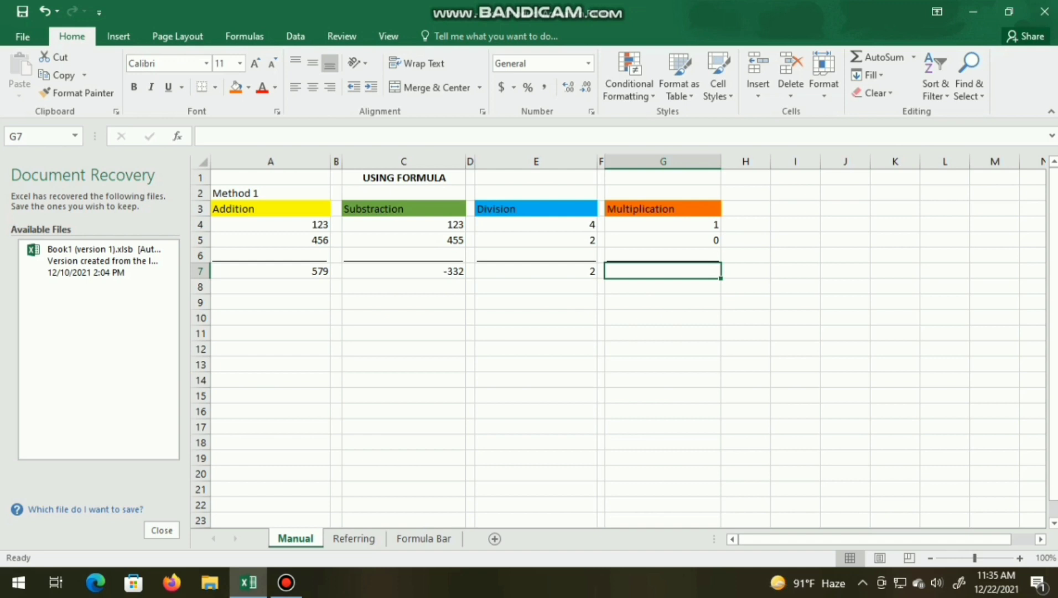
Step: Enter =G4*G5 in G7 for the Multiplication result of 0
text(=)
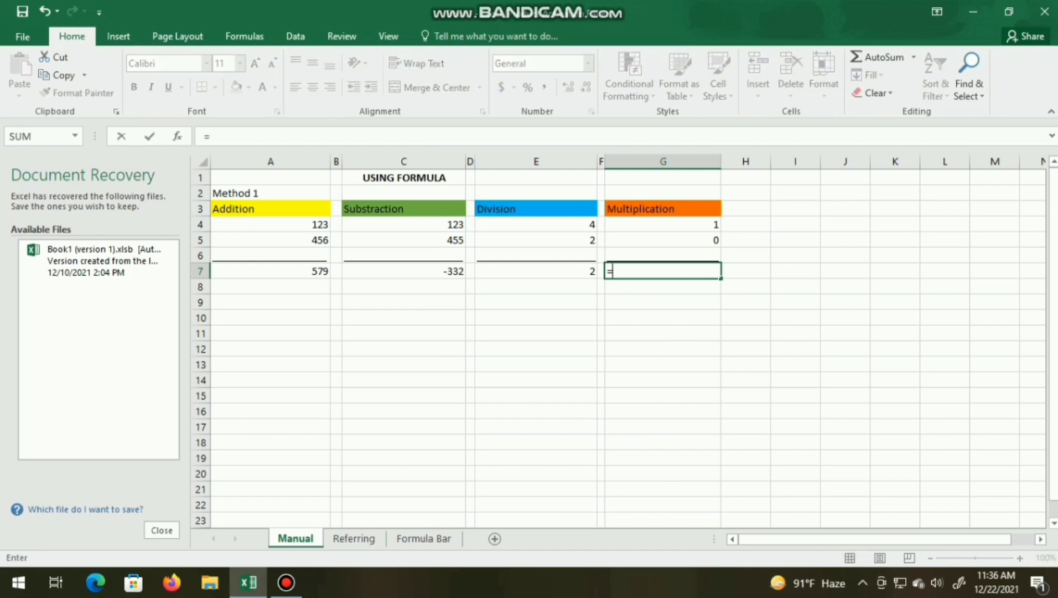
text(G4)
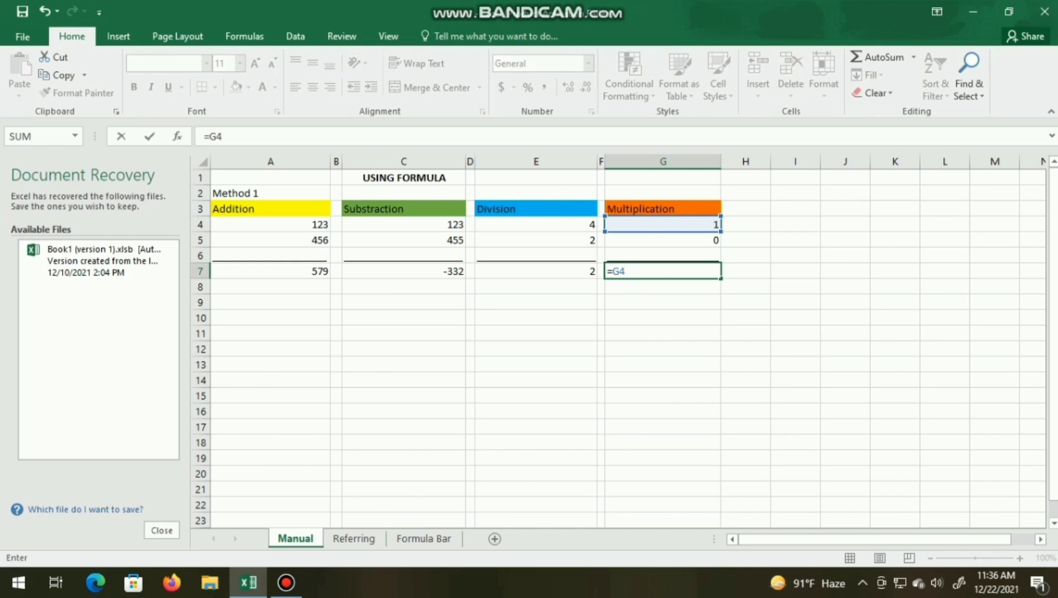
text(*)
text(G)
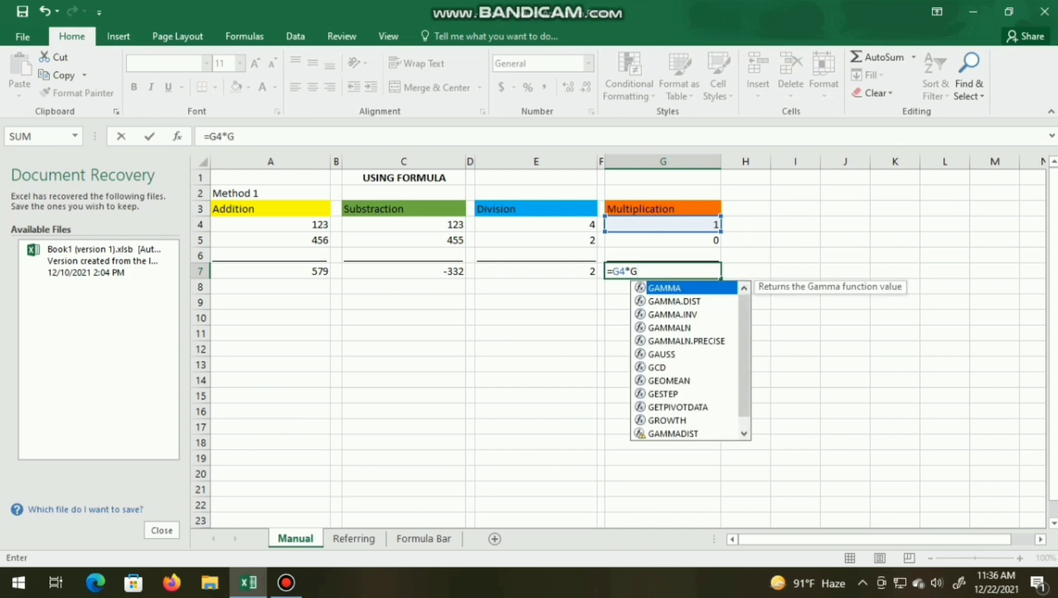
text(5)
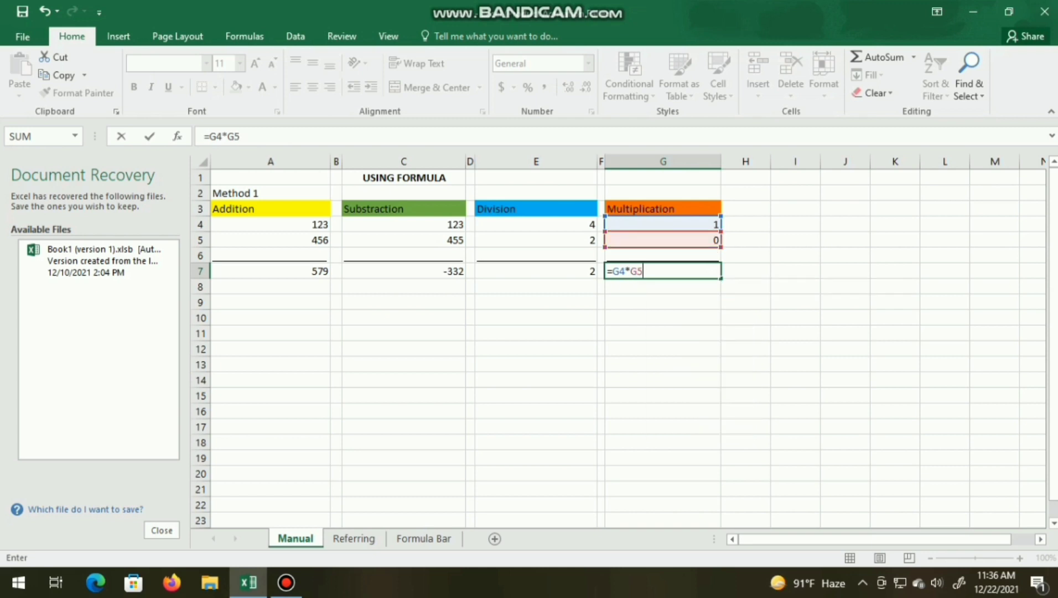
key(ctrl+Return)
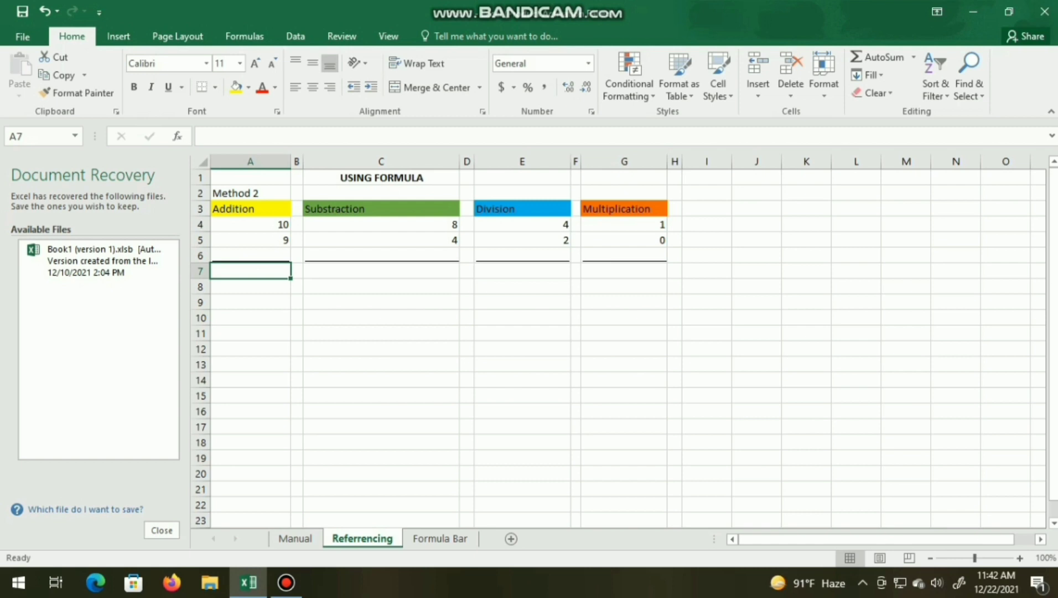
Step: Build =A4+A5 in A7 by pointing at A4 and A5, showing 19
text(=)
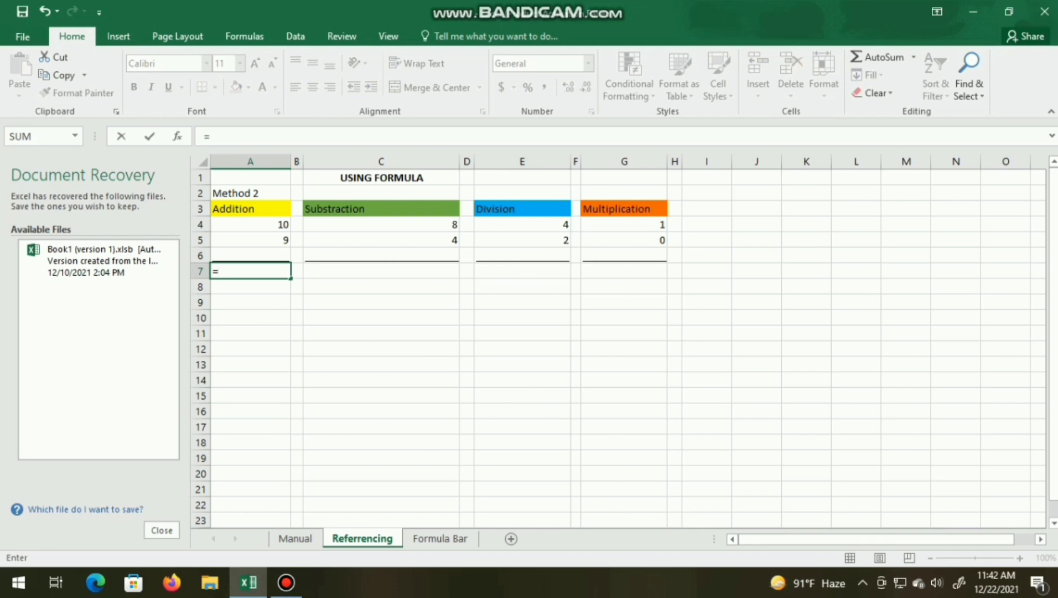
click(251, 224)
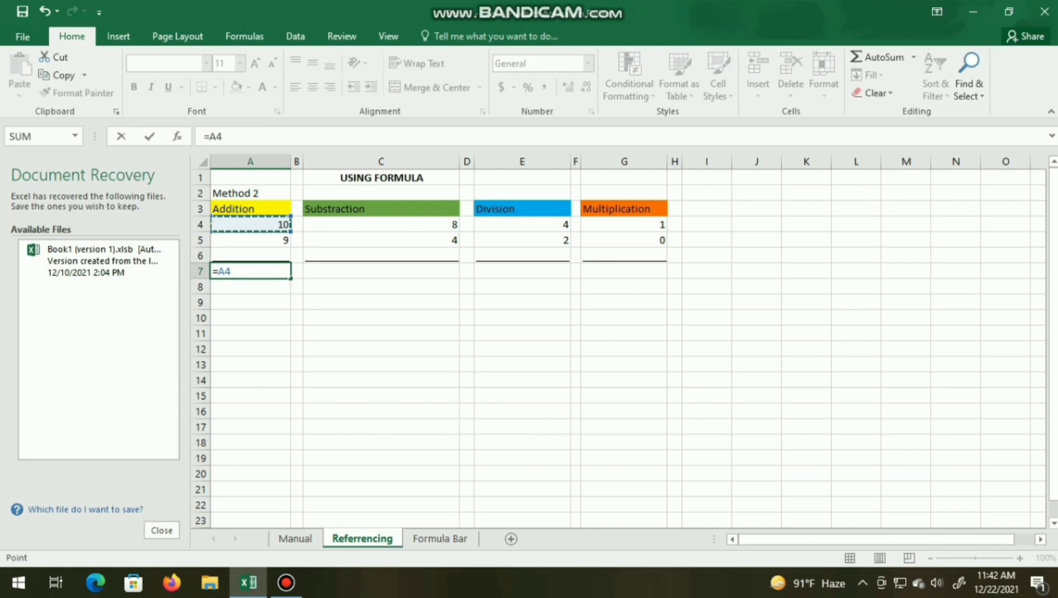
text(+)
click(251, 239)
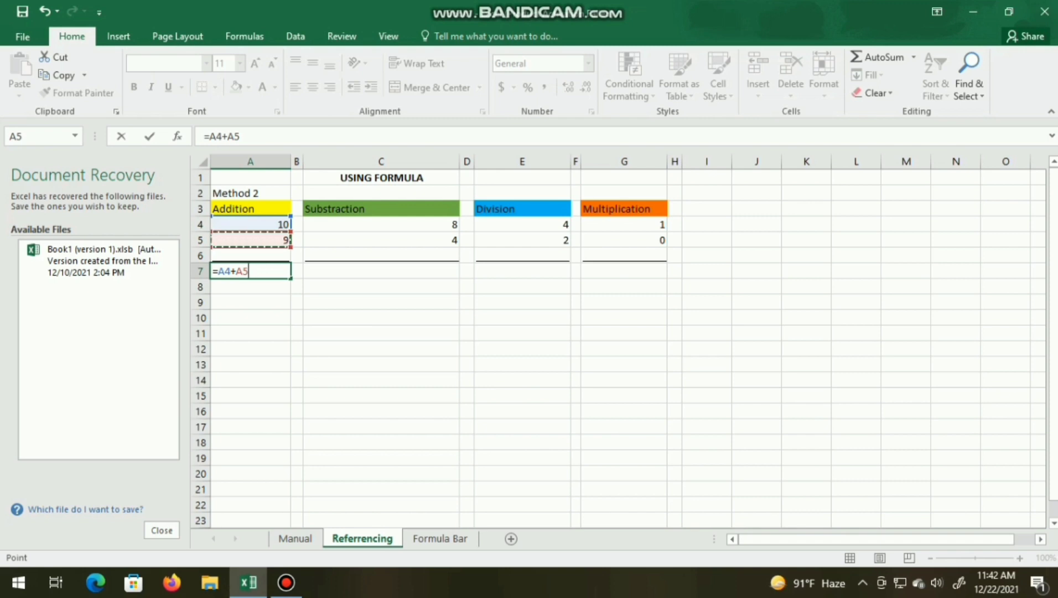
key(ctrl+Return)
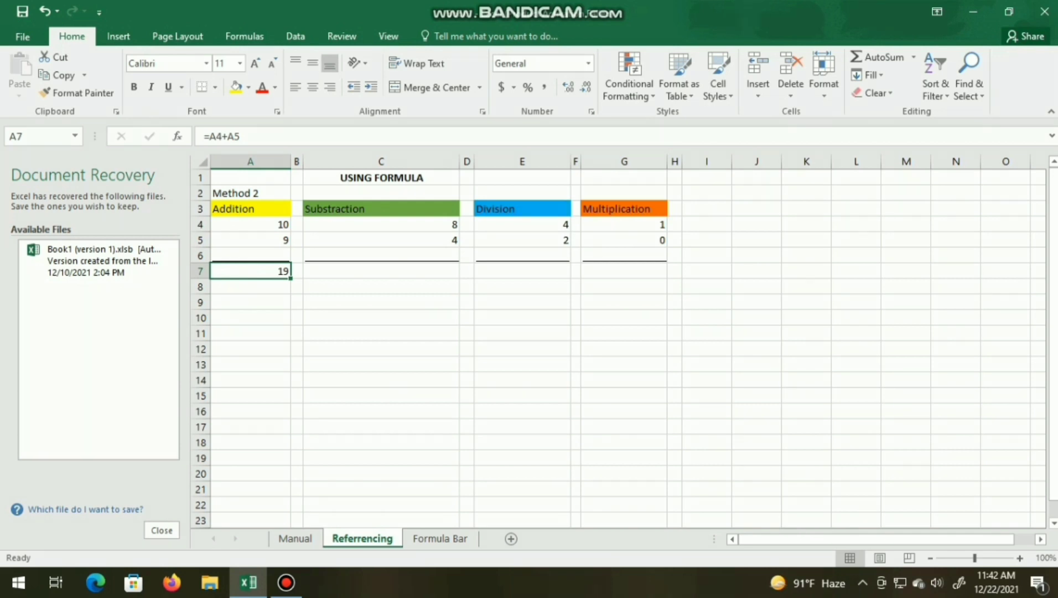
click(380, 271)
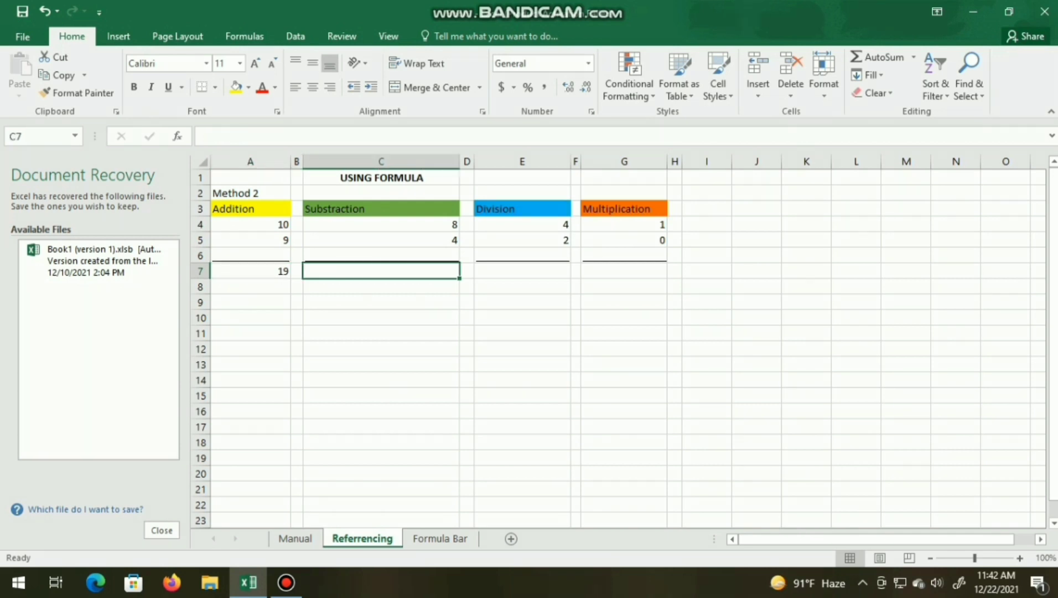
Step: Build =C4-C5 in C7 by pointing at C4 and C5, showing 4
text(=)
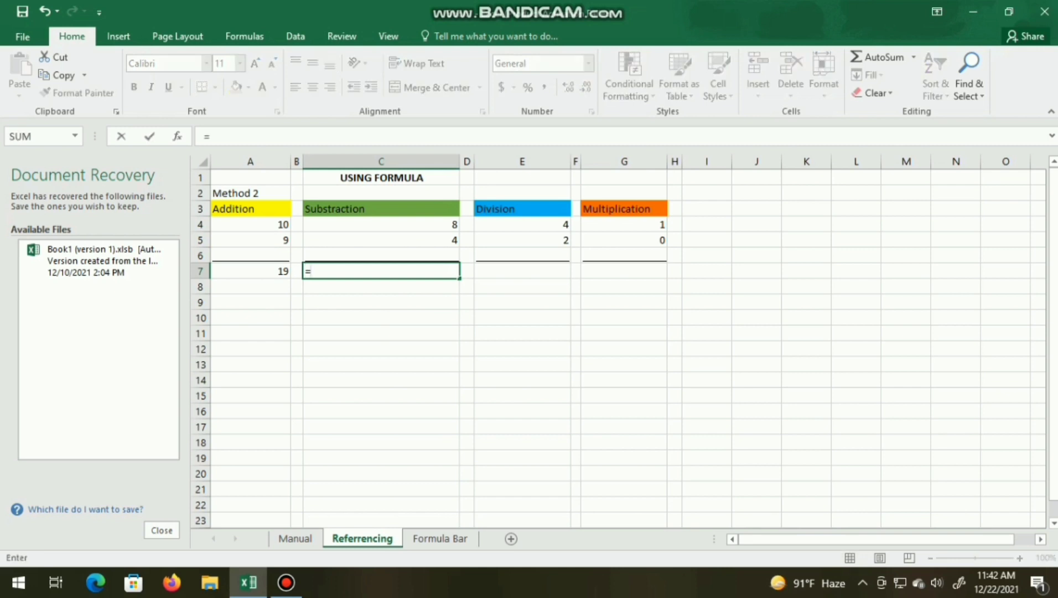
click(380, 224)
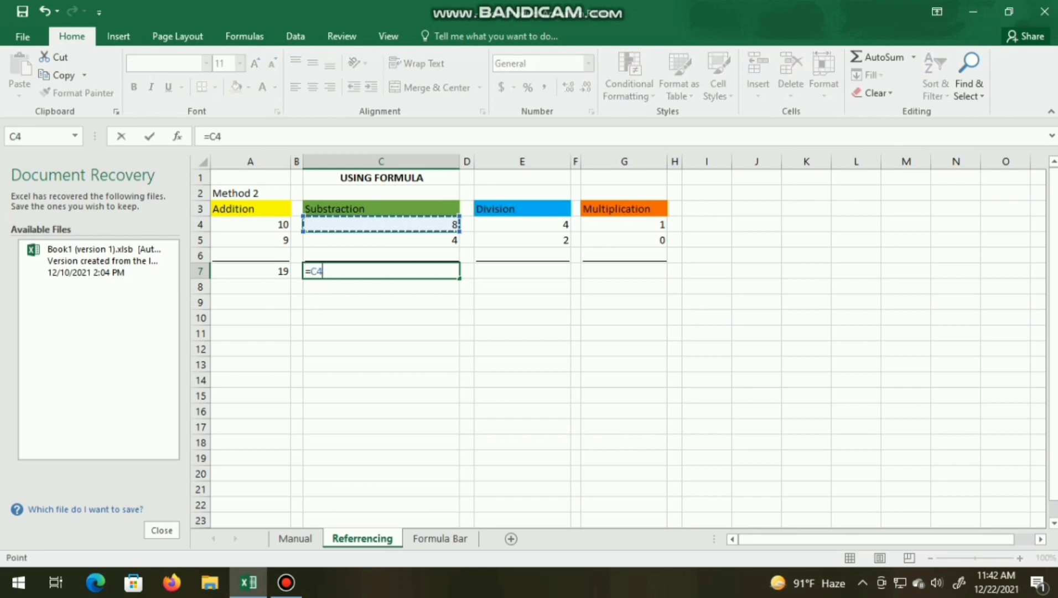
text(_)
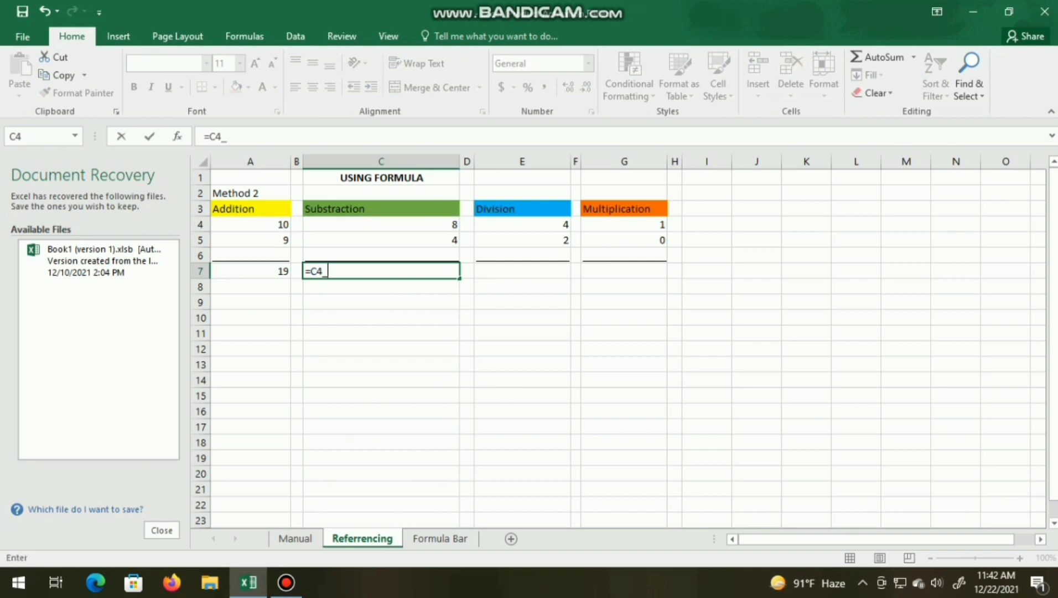
key(BackSpace)
text(-)
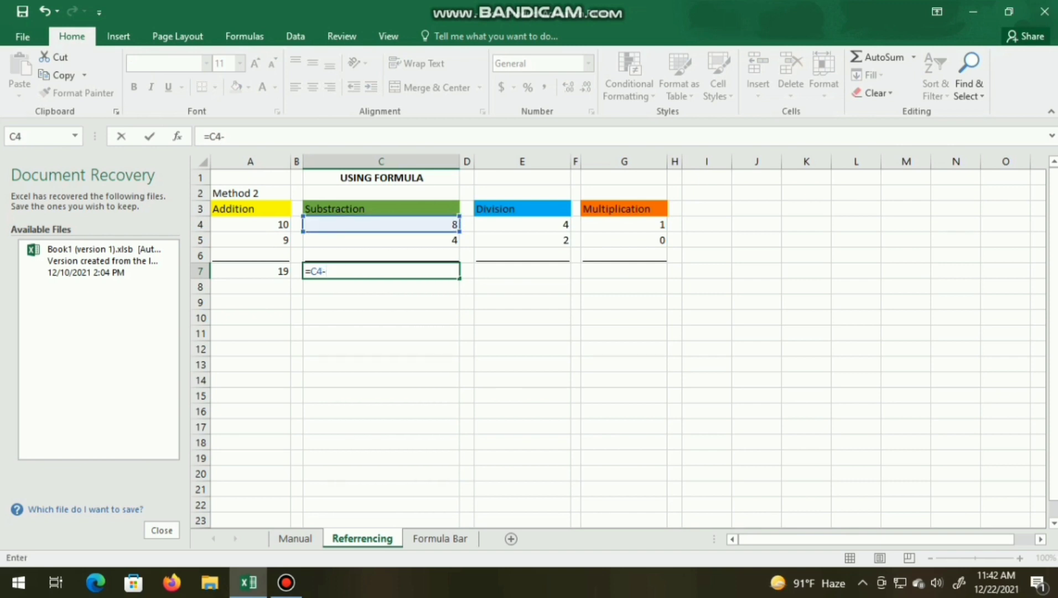
click(381, 240)
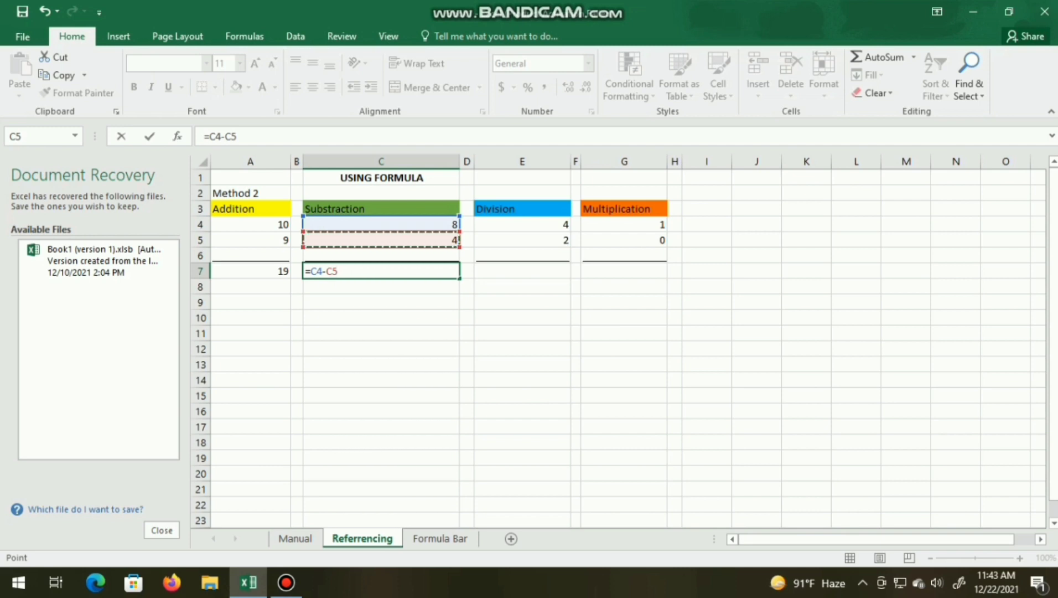
key(ctrl+Return)
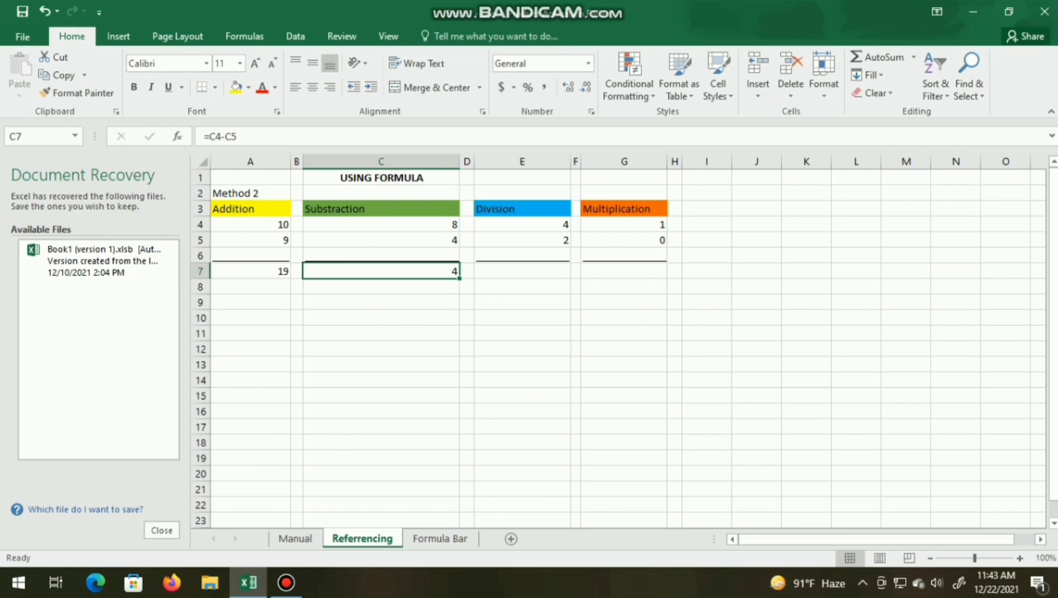
Step: Build =E4/E5 in E7 by pointing at E4 and E5, showing 2
click(521, 271)
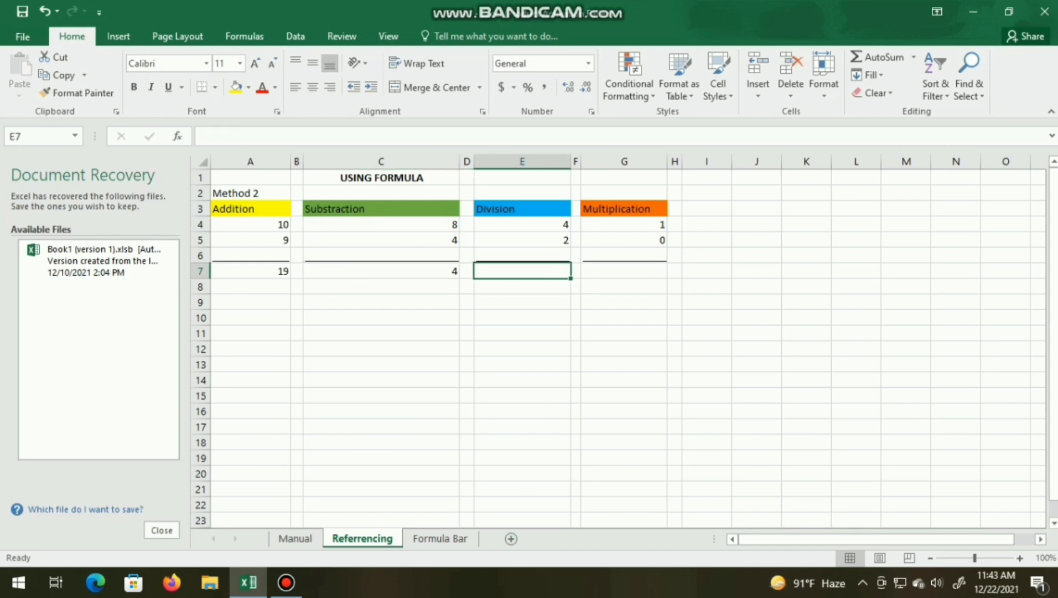
text(=)
click(564, 209)
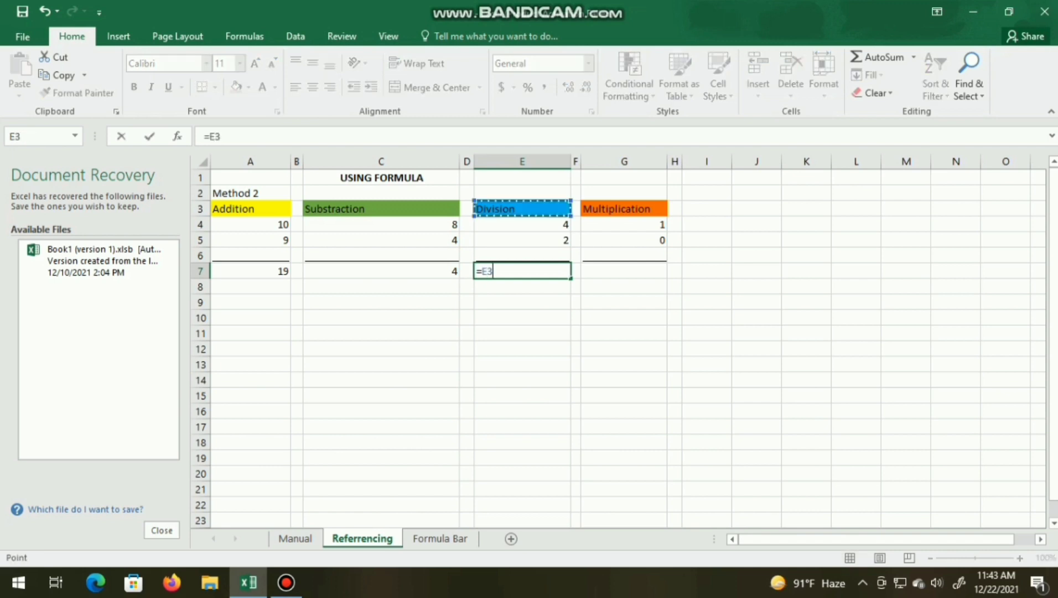
click(568, 224)
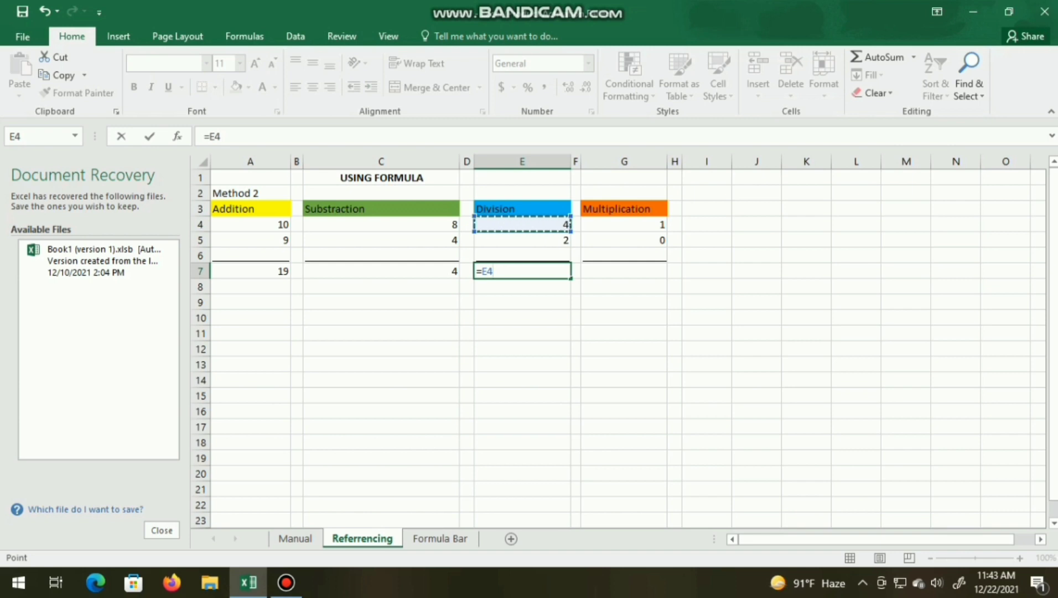
text(/)
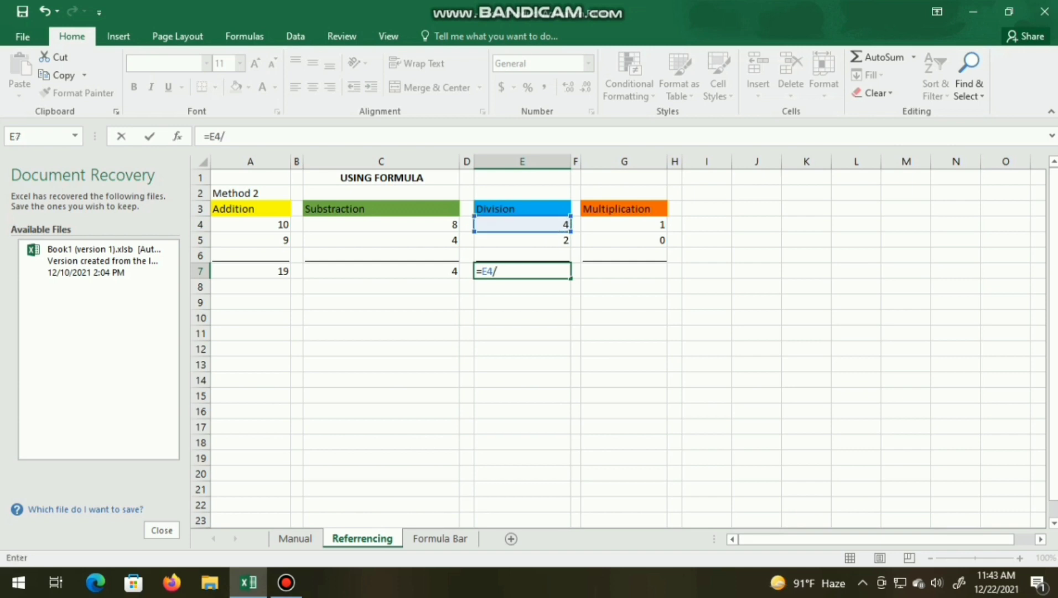
click(522, 239)
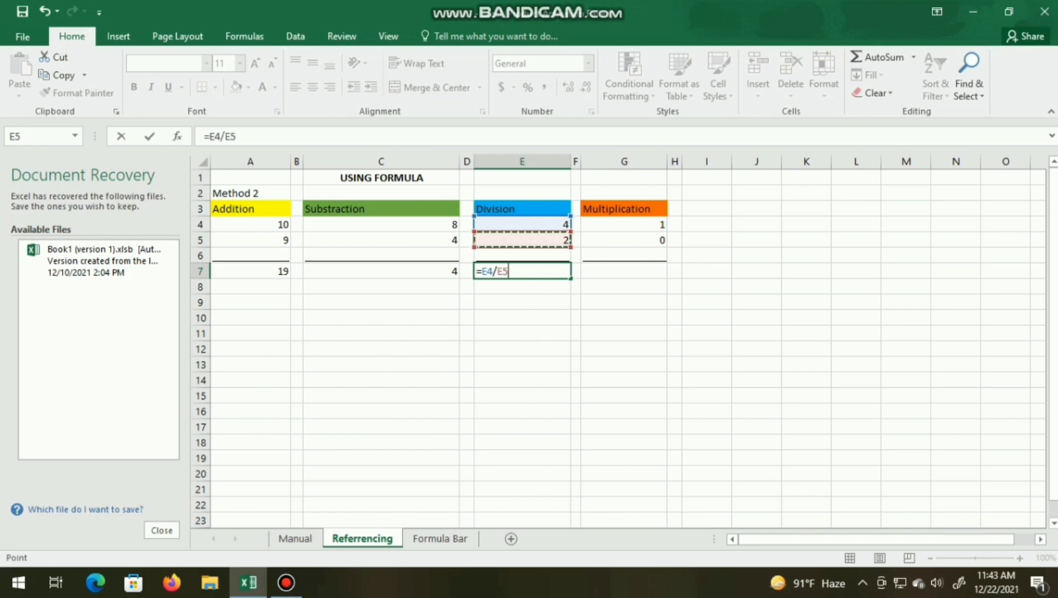
key(ctrl+Return)
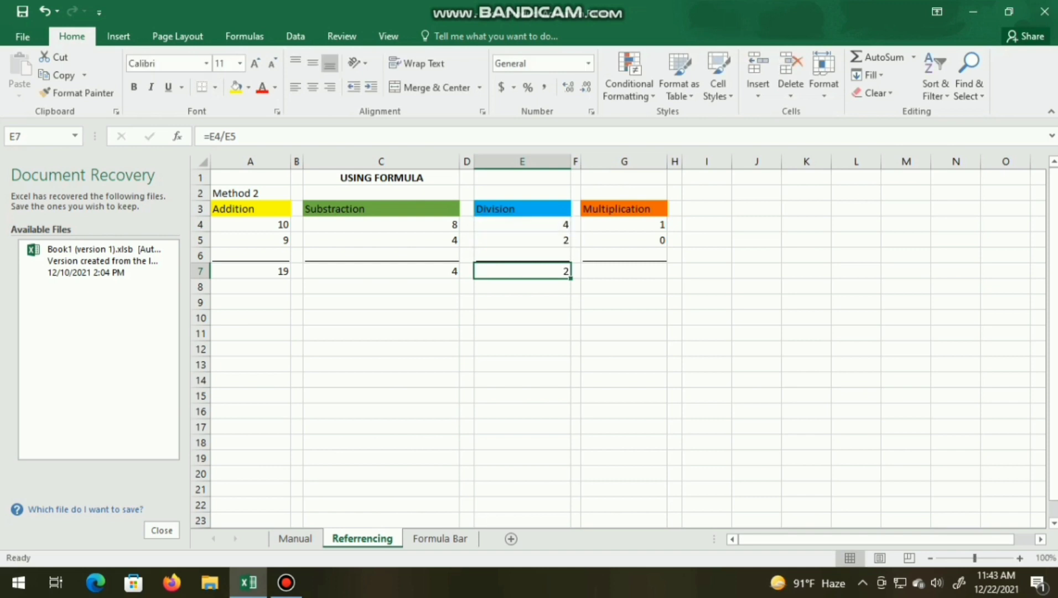
click(625, 286)
click(624, 271)
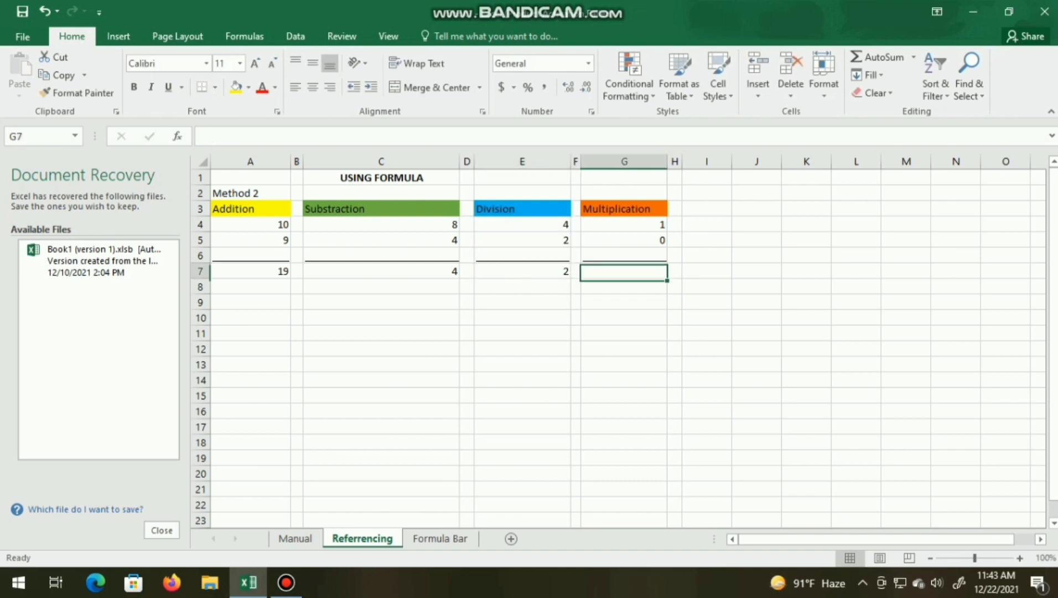
Step: Build =G4*G5 in G7 by pointing at G4 and G5, showing 0
text(=)
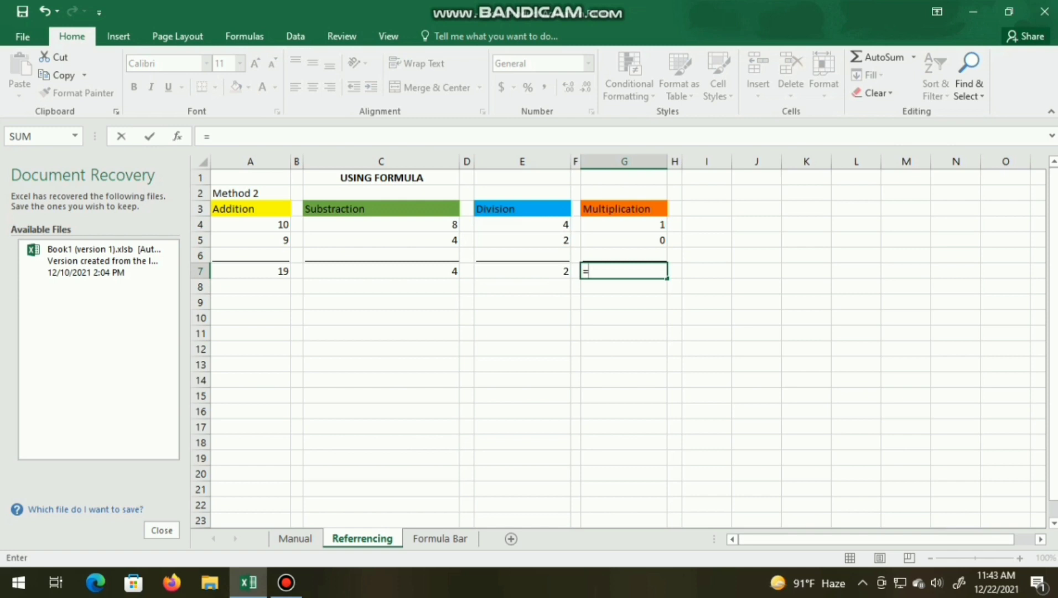
click(624, 225)
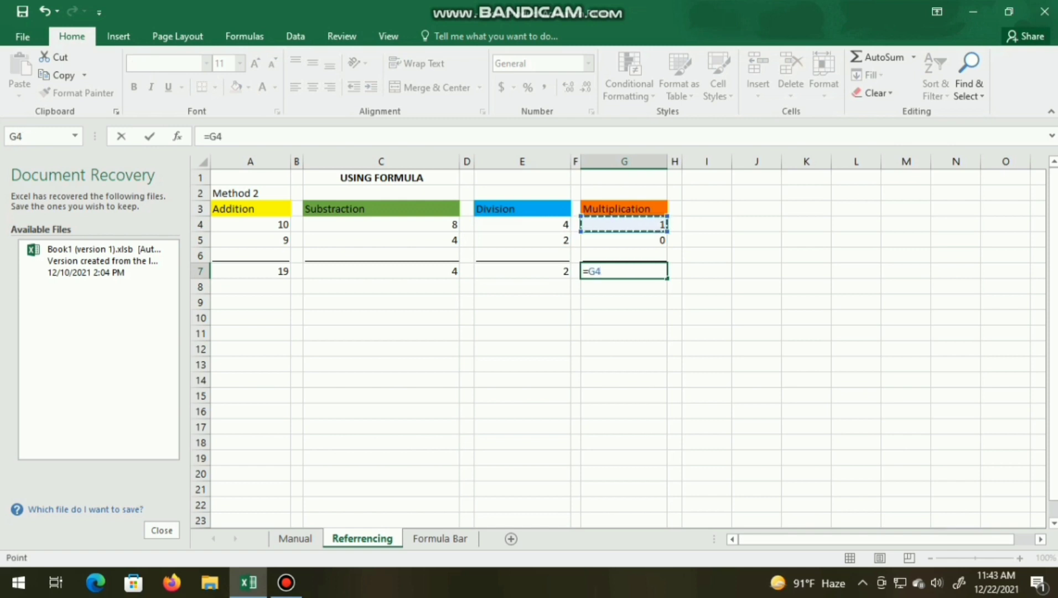
text(*)
click(624, 240)
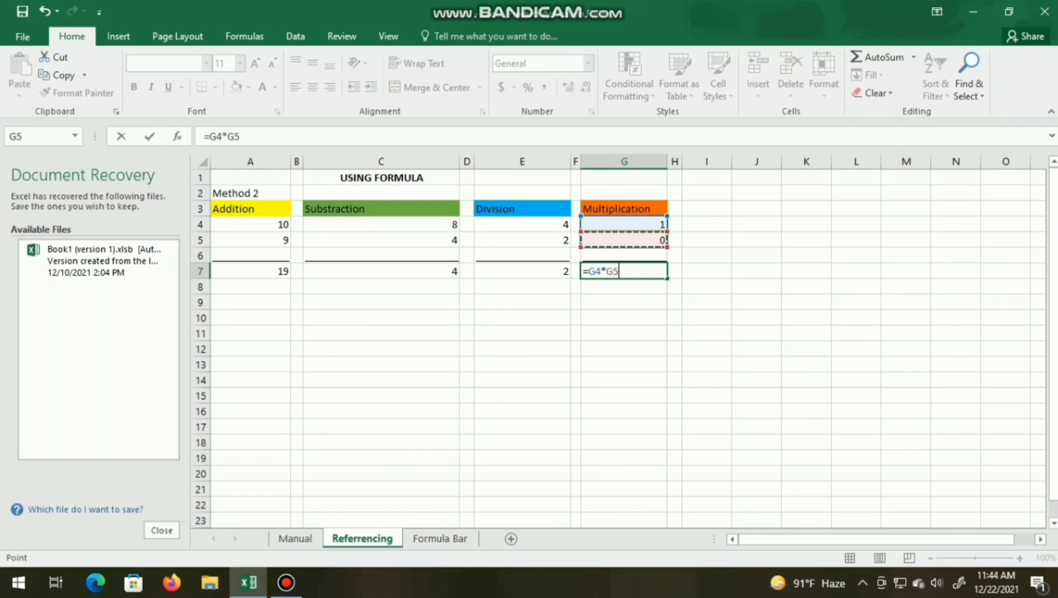
key(Return)
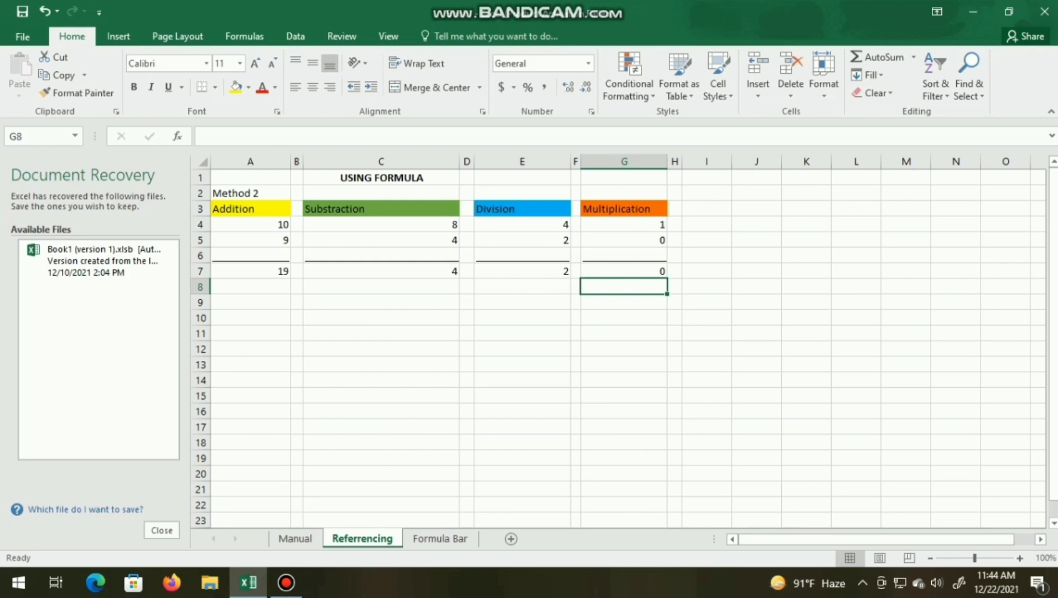
Step: Change the factors to 10 in G4 and 13 in G5 so G7 shows 130
click(624, 225)
text(10)
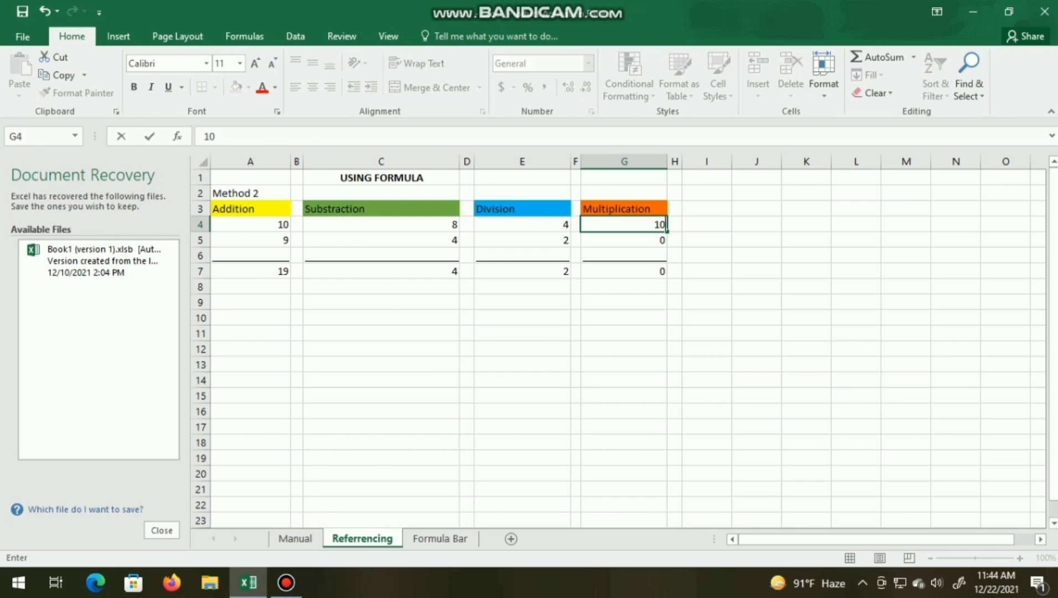
key(Return)
text(1)
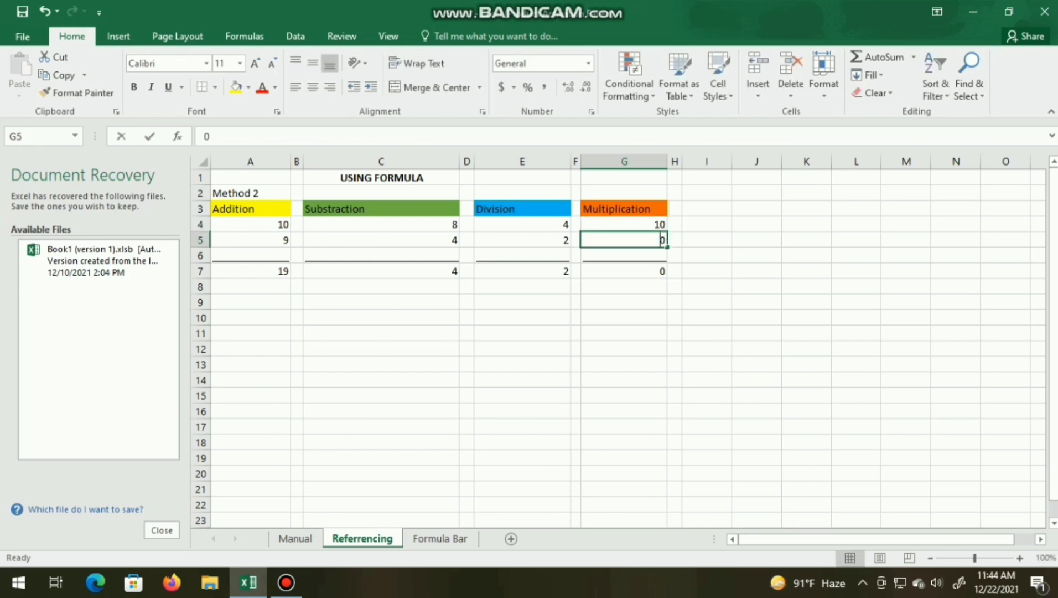
text(3)
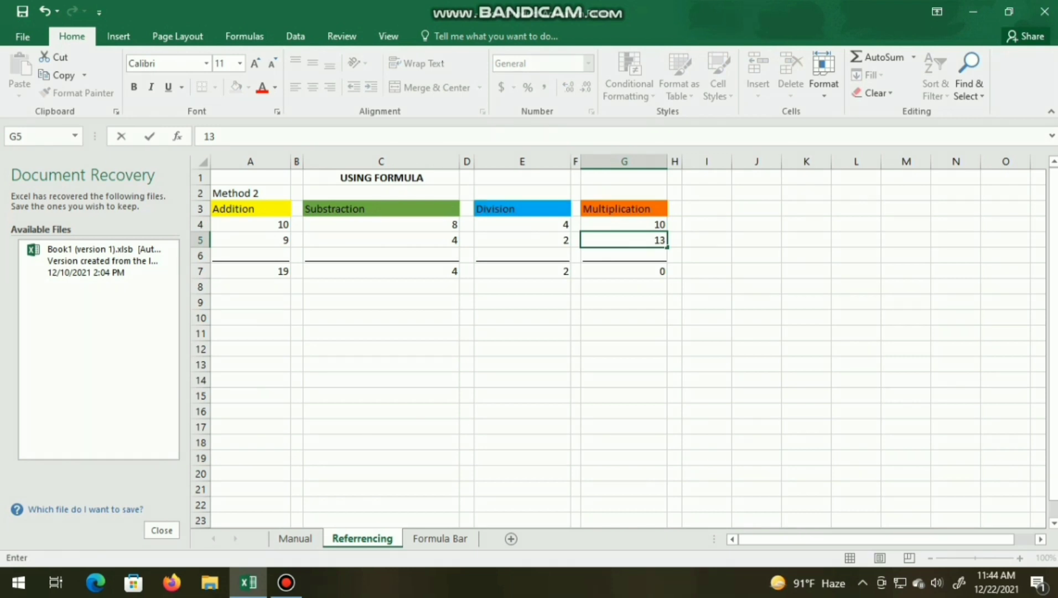
key(Return)
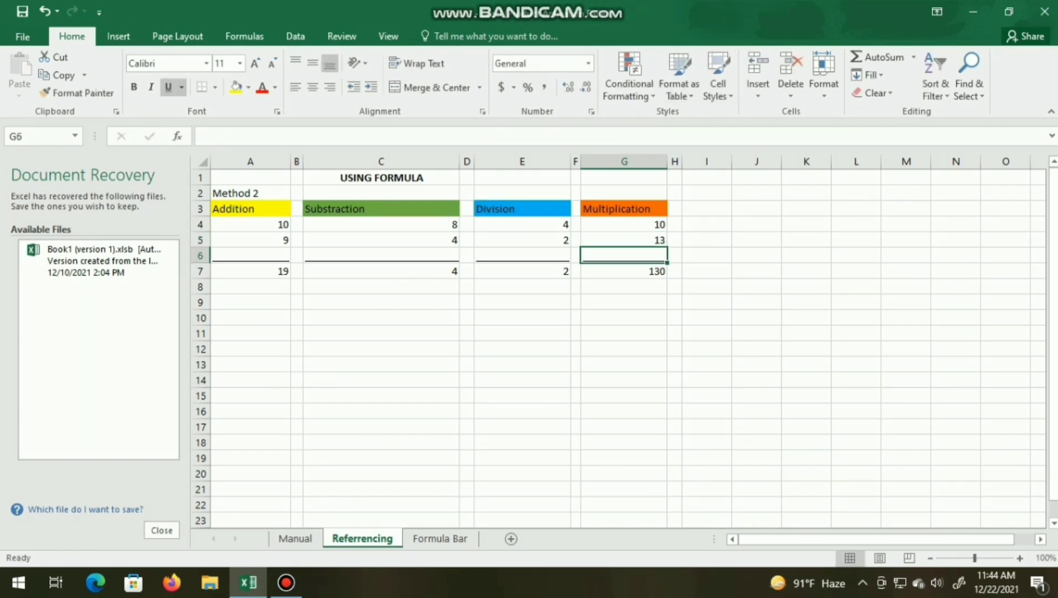
click(624, 271)
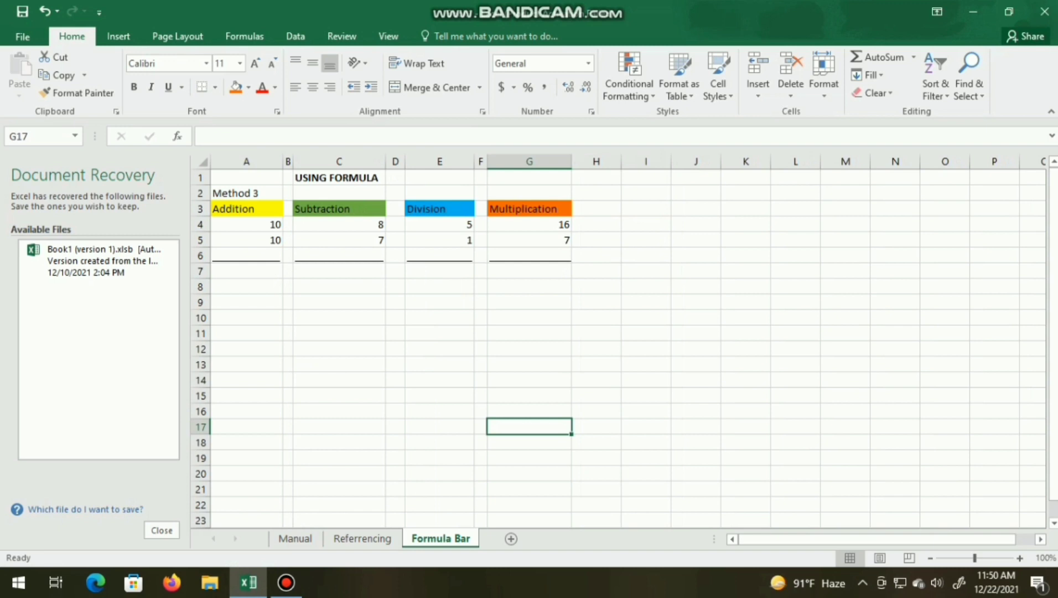
Step: Apply Outside Borders from the Home Borders dropdown to A10, C10, E10 and G10
click(247, 318)
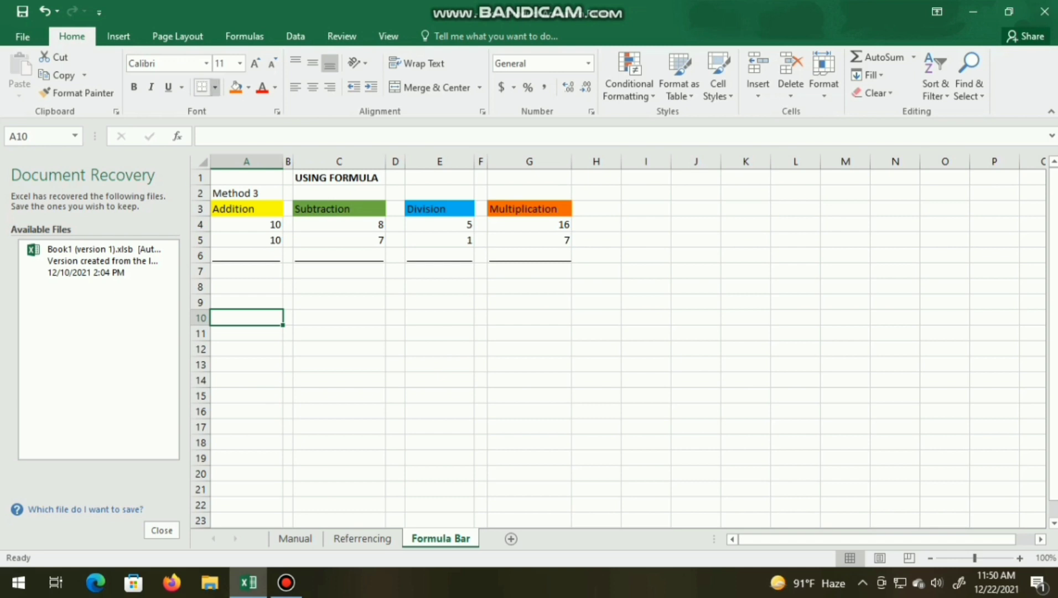
click(215, 87)
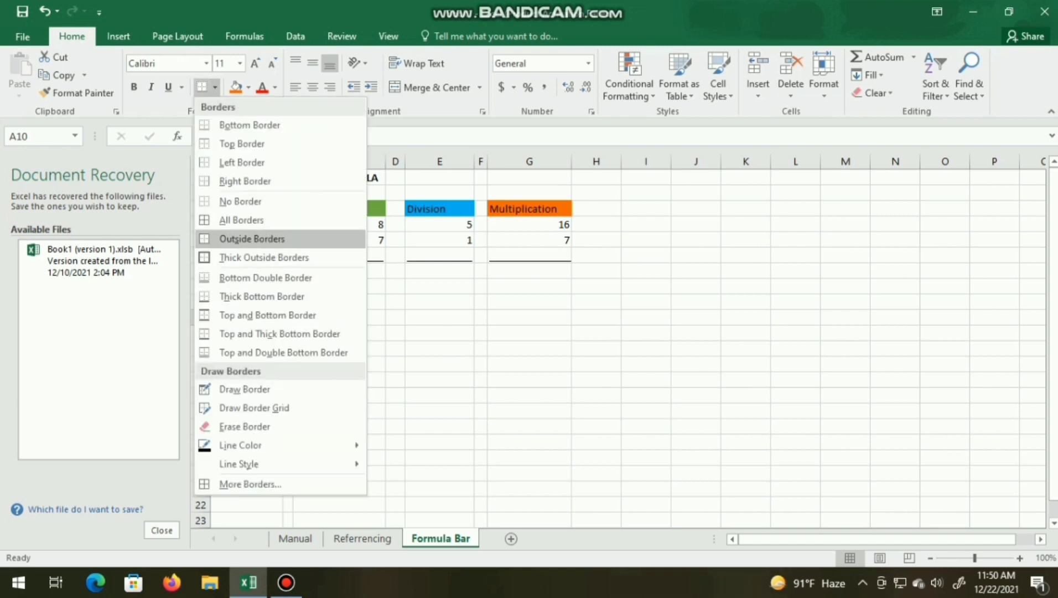
click(241, 220)
click(396, 504)
click(338, 317)
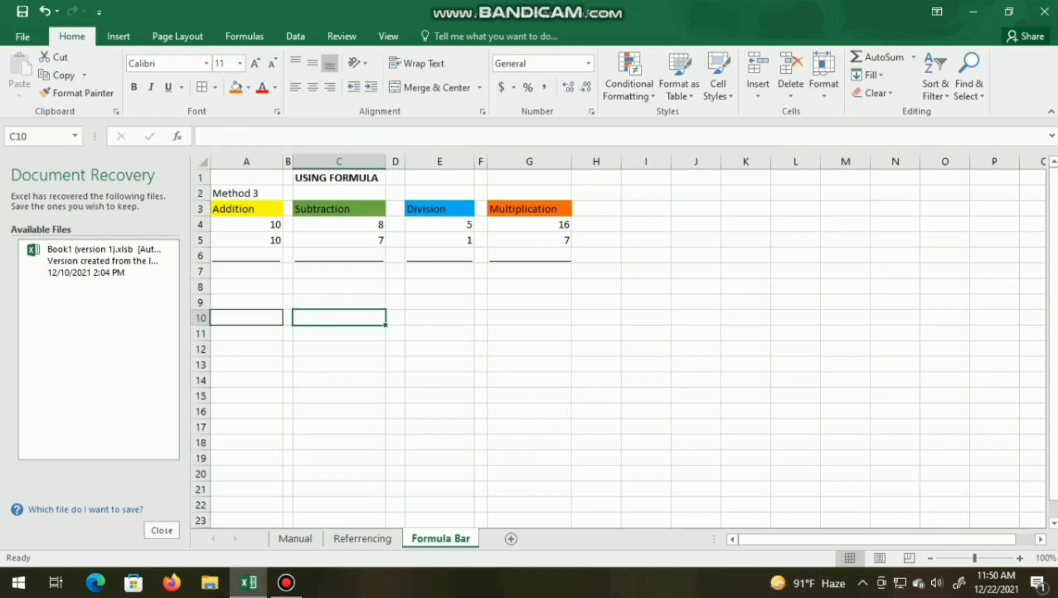
click(439, 317)
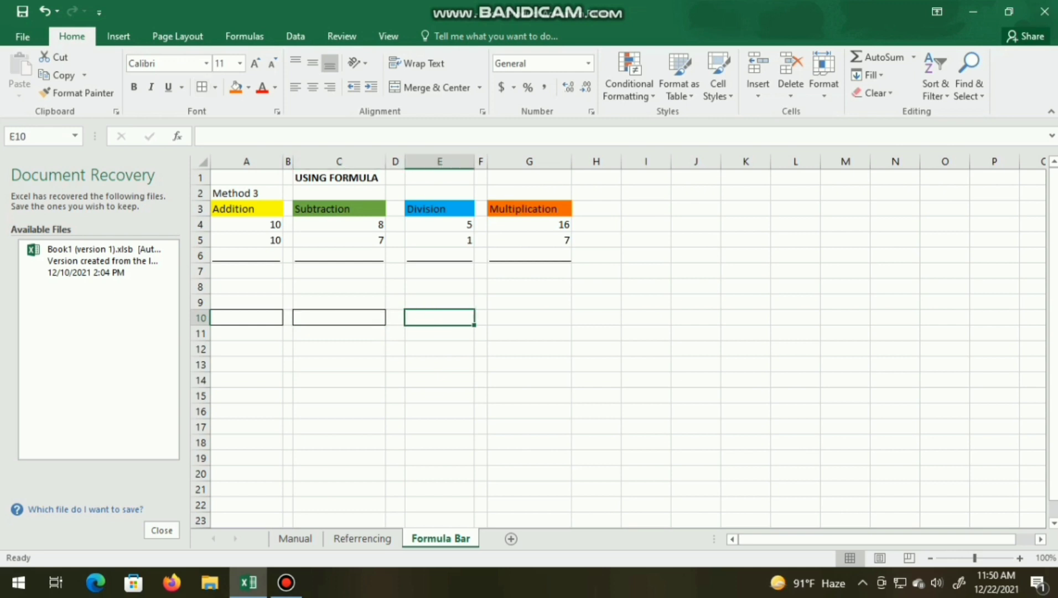
click(202, 87)
click(529, 317)
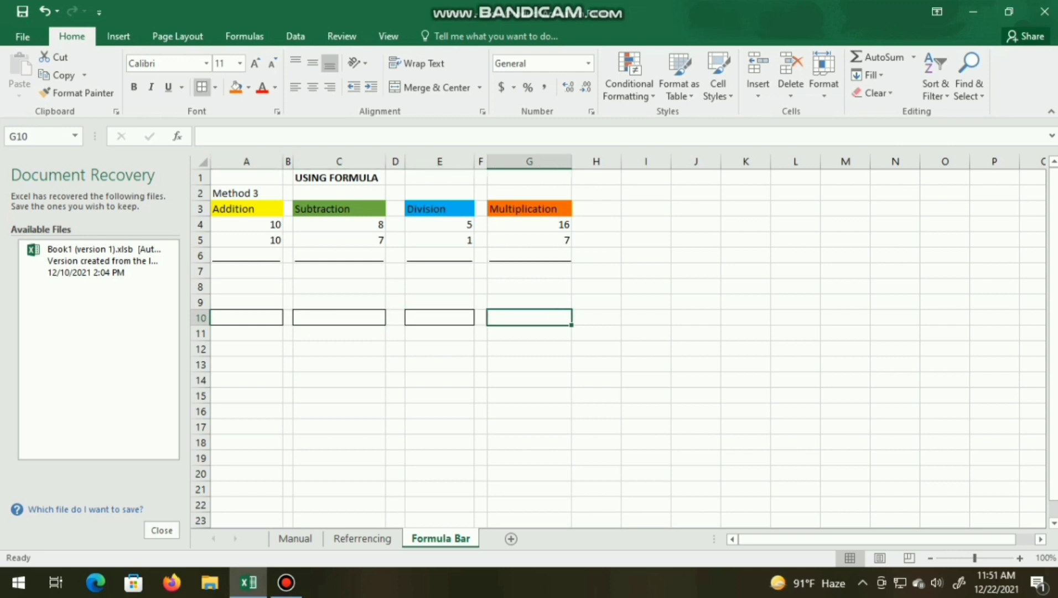
click(202, 87)
click(480, 427)
click(246, 317)
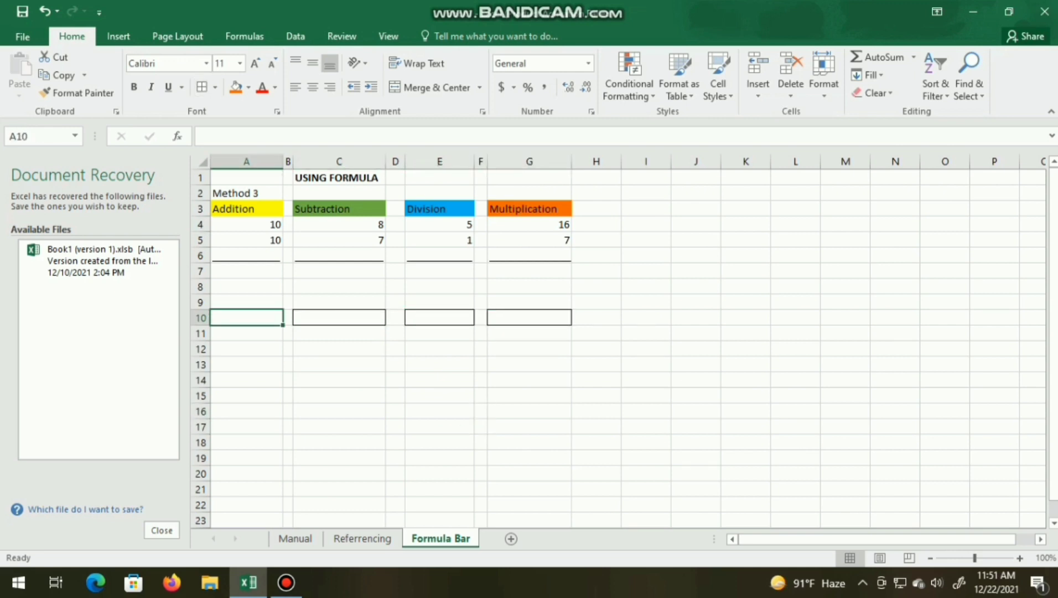
click(439, 427)
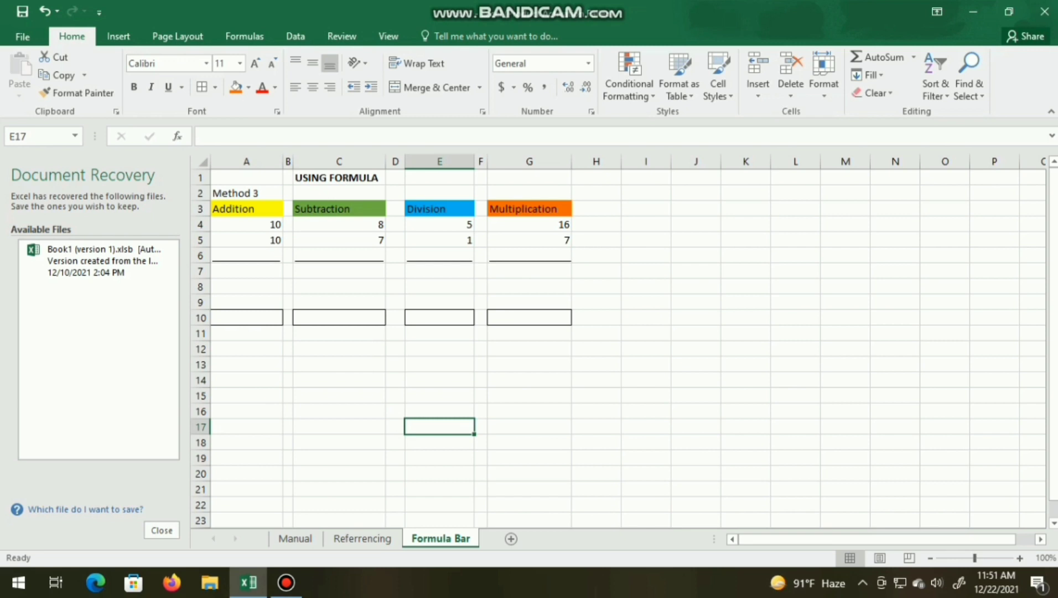
Step: Enter =A4+A5 directly in cell A10 so it adds the two values, showing 20
double_click(246, 317)
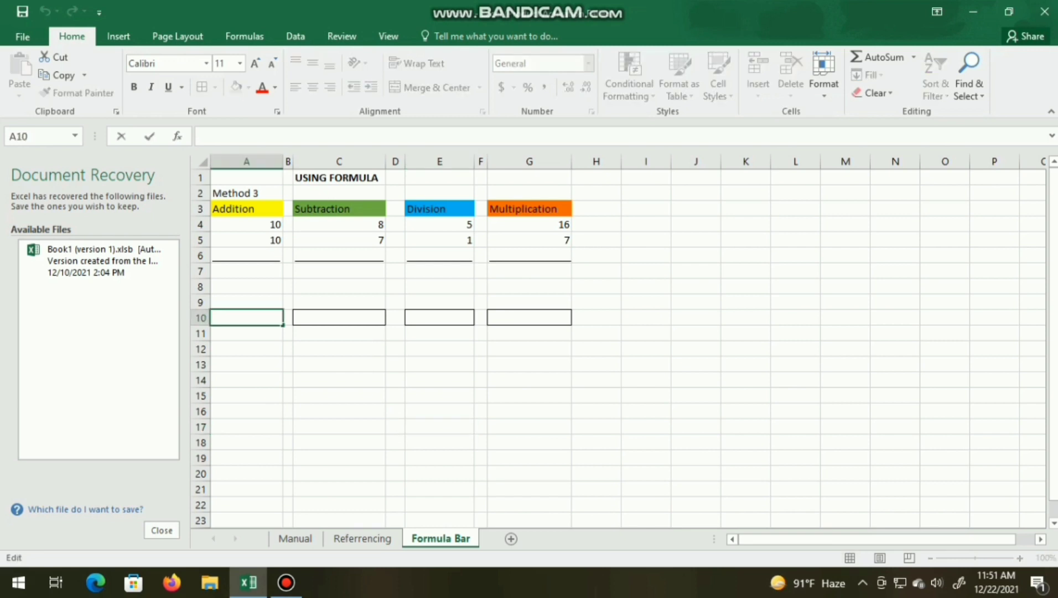
text(=)
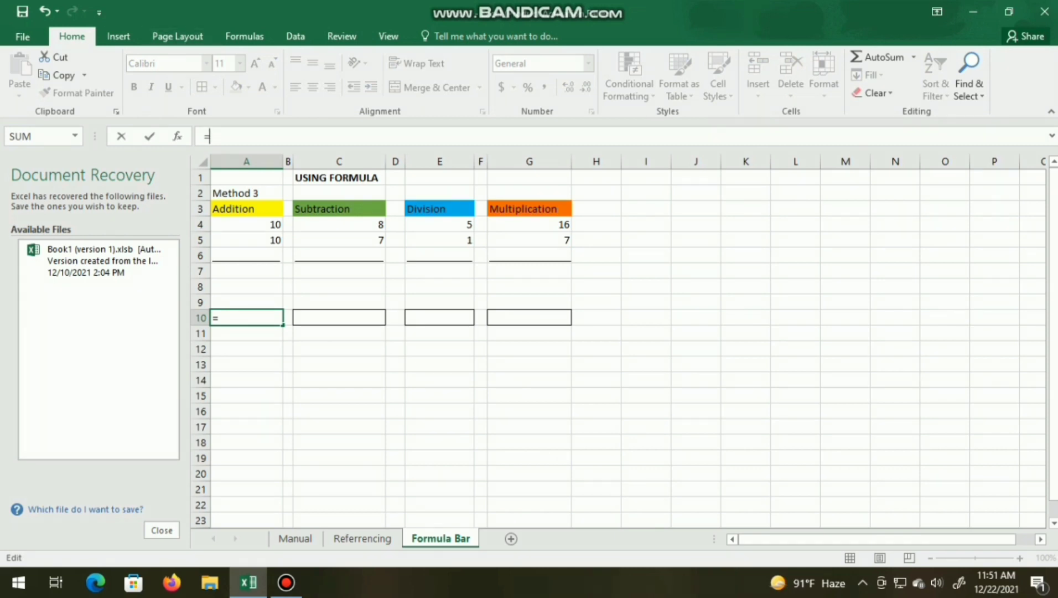
click(247, 225)
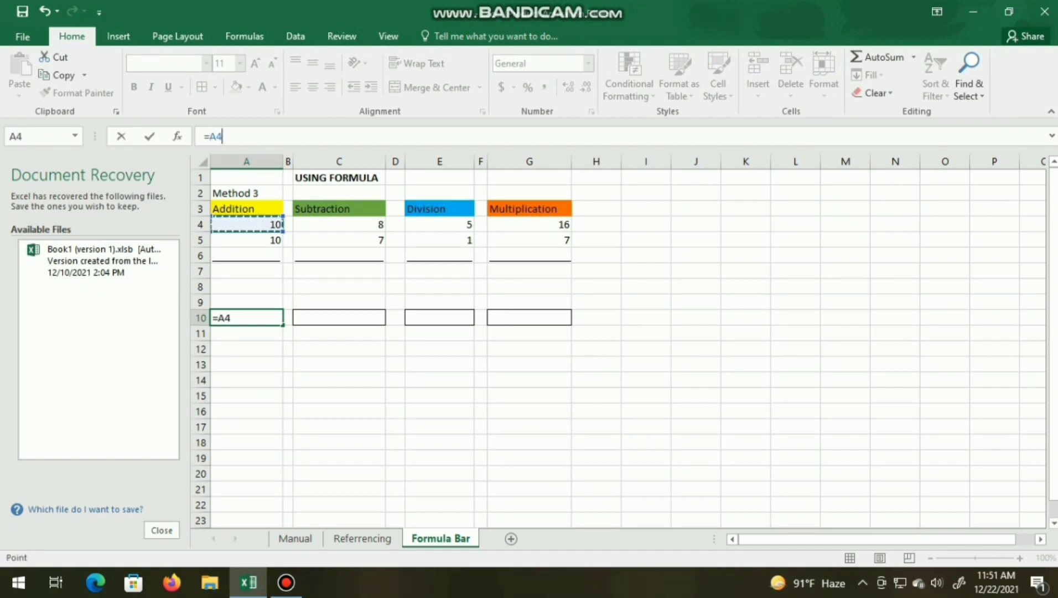
text(+)
click(247, 240)
key(Return)
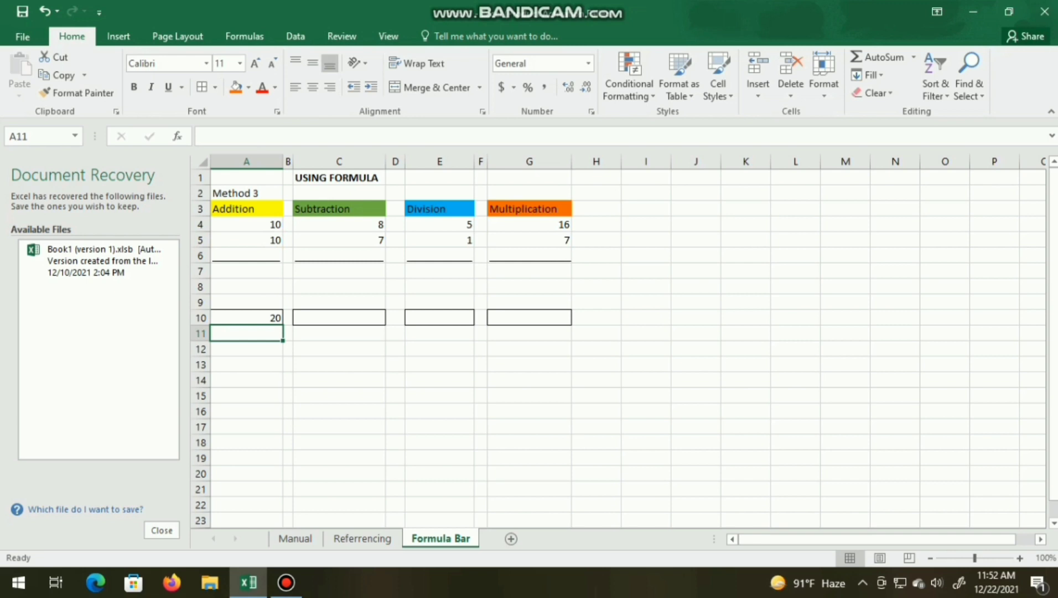
Step: Build =C4-C5 for C10 in the formula bar, subtracting 7 from 8 to show 1
click(339, 317)
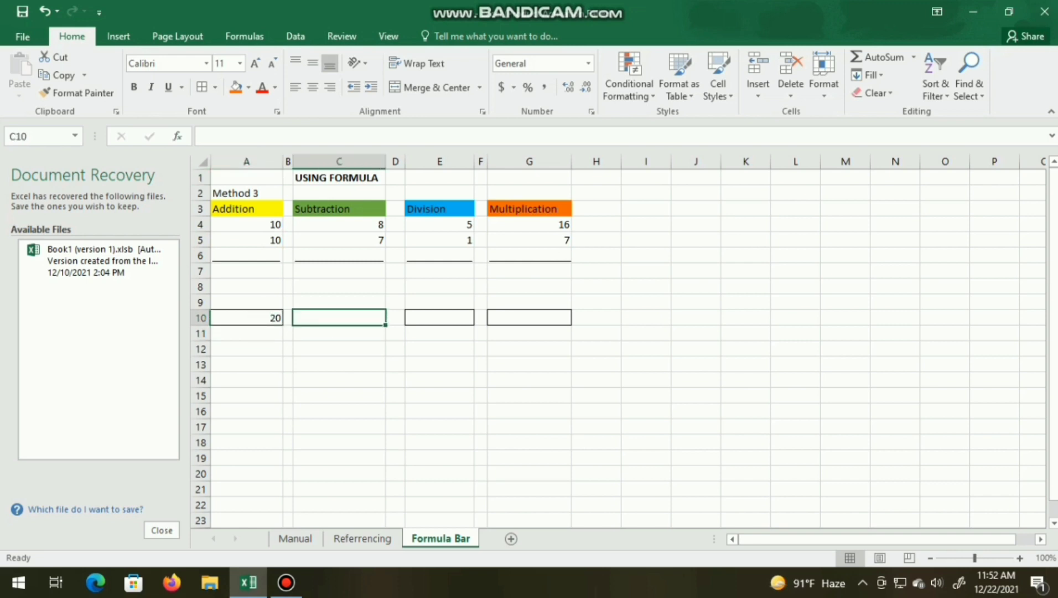
click(203, 137)
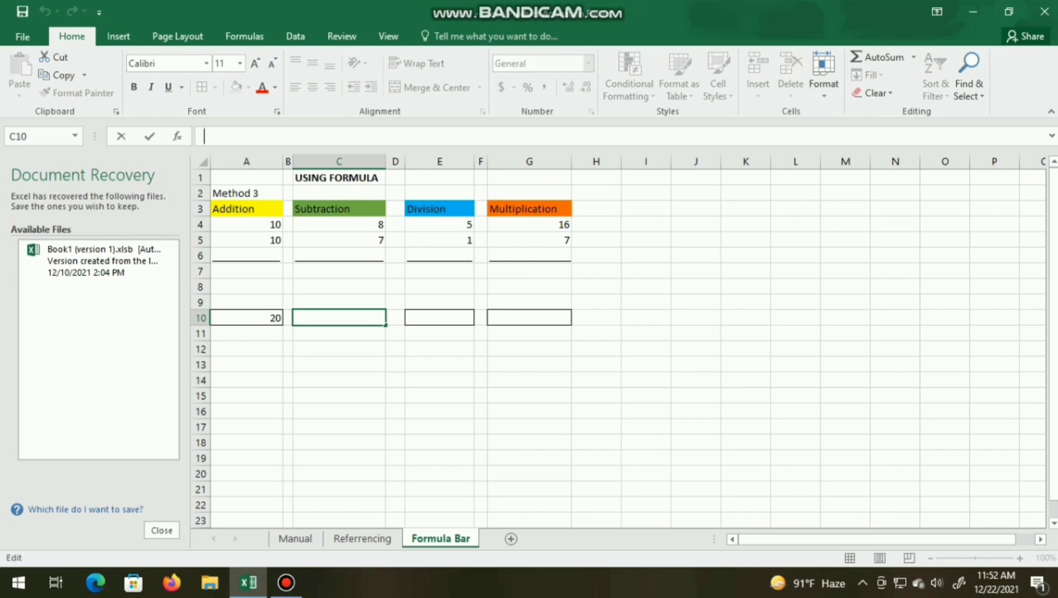
text(=)
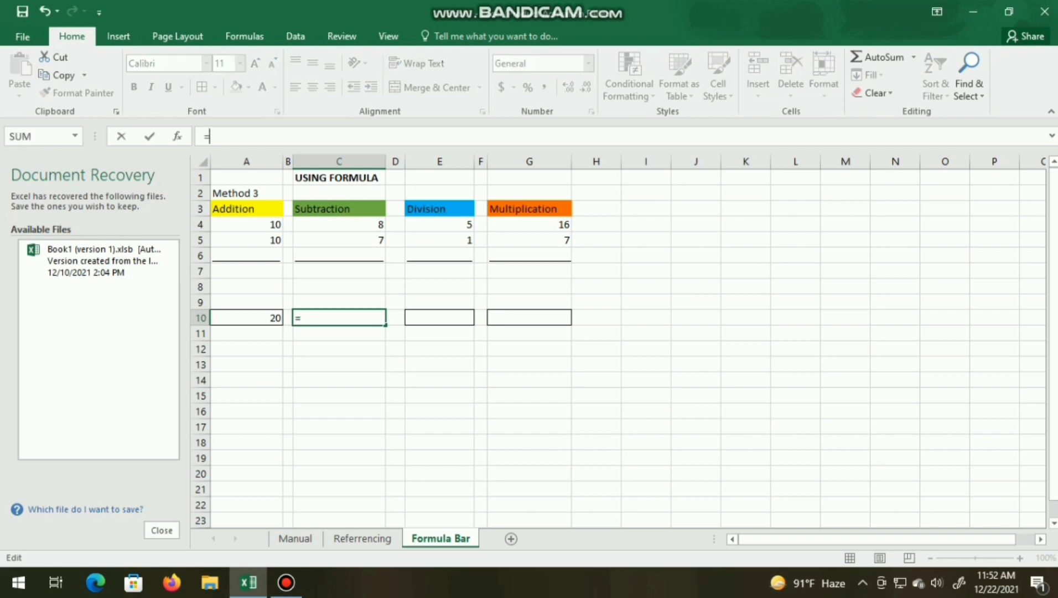
click(339, 224)
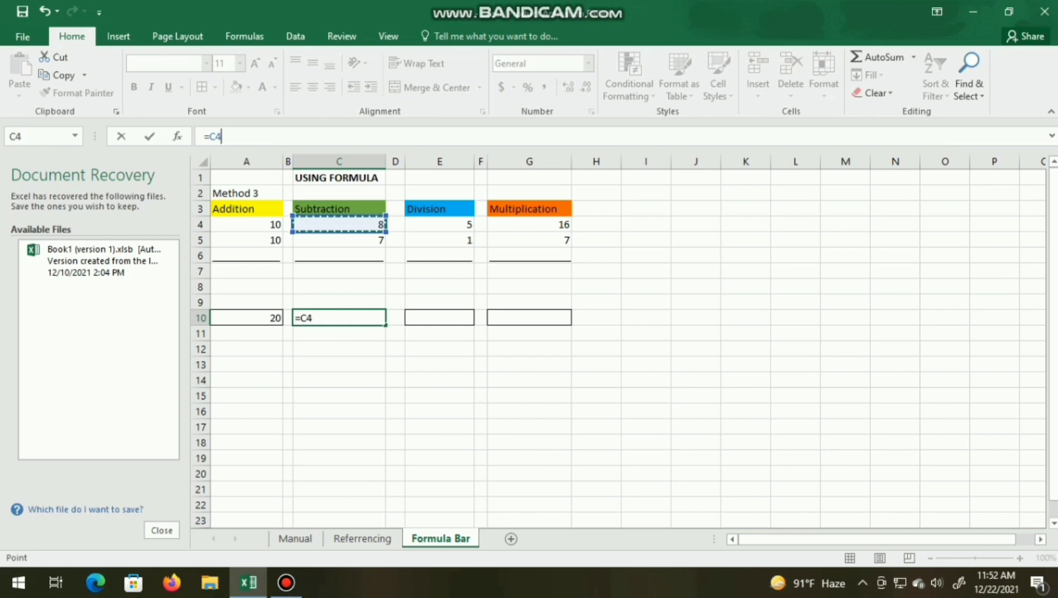
text(-)
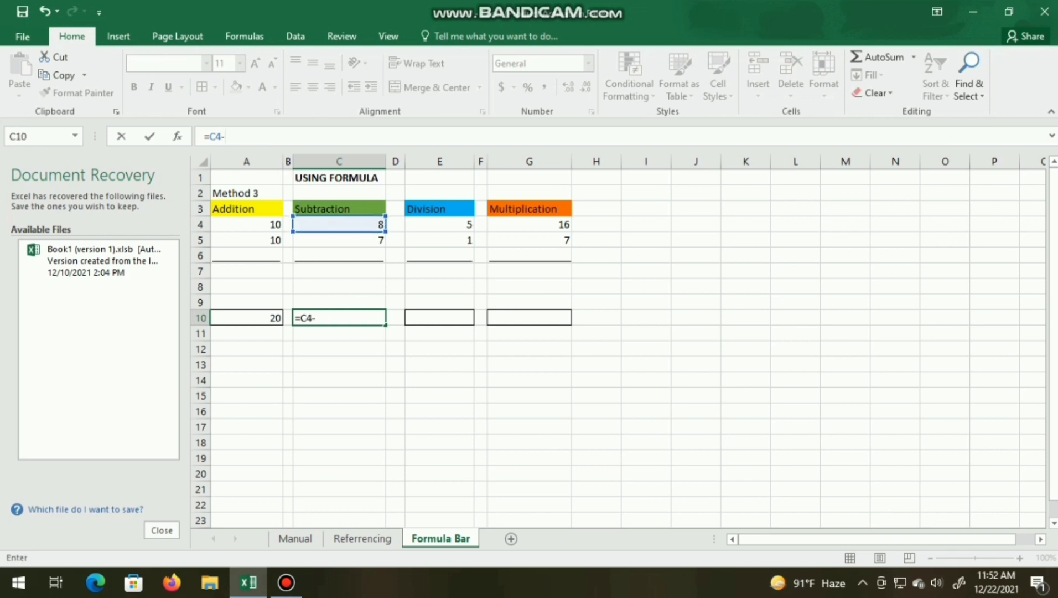
click(338, 240)
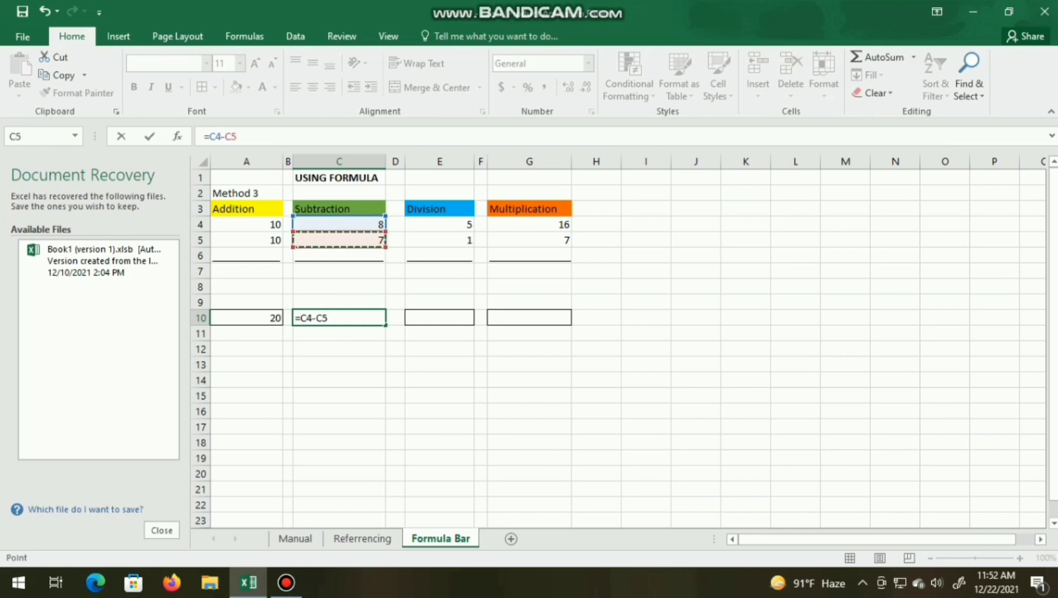
key(ctrl+Return)
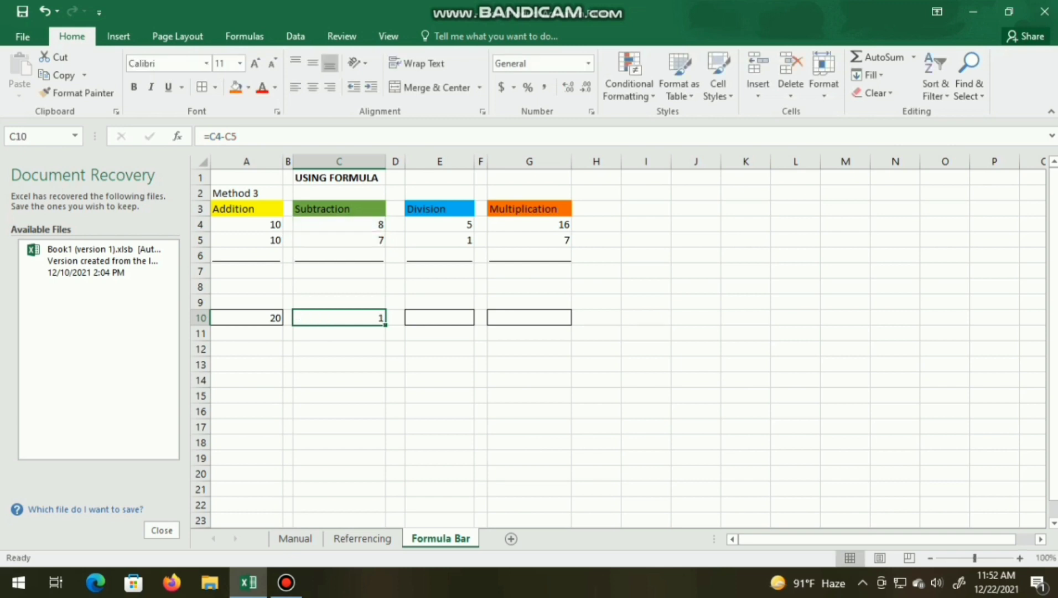
click(439, 317)
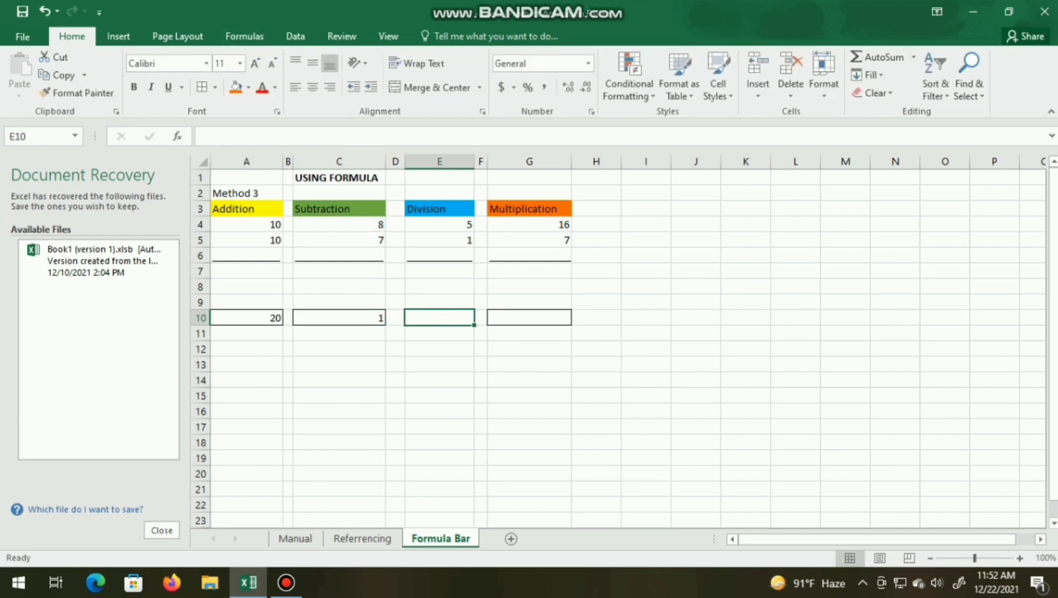
Step: Enter =E4/E5 for E10 in the formula bar, dividing 5 by 1 to show 5
click(205, 136)
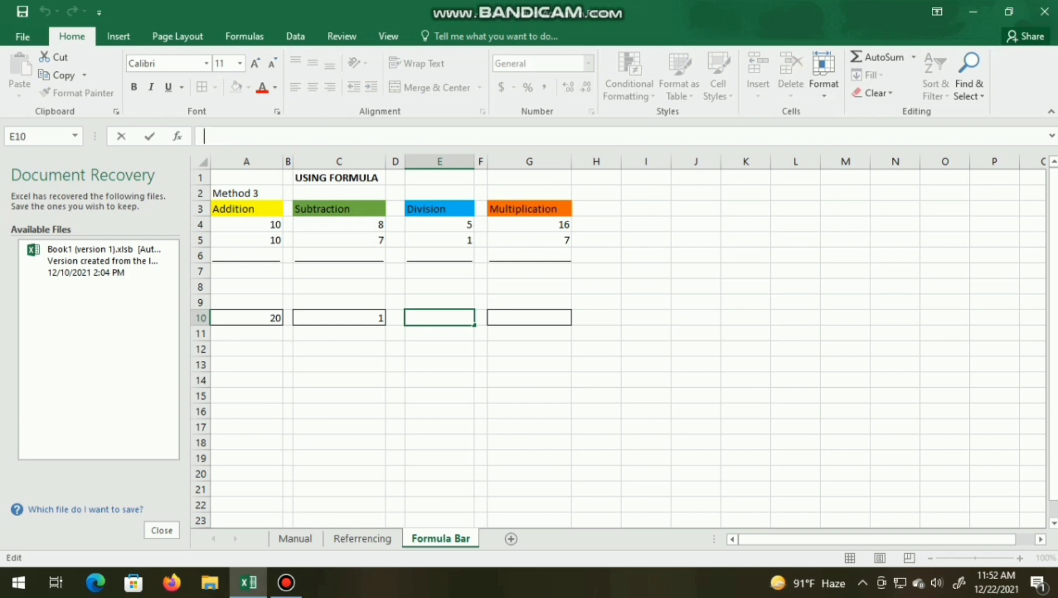
text(=)
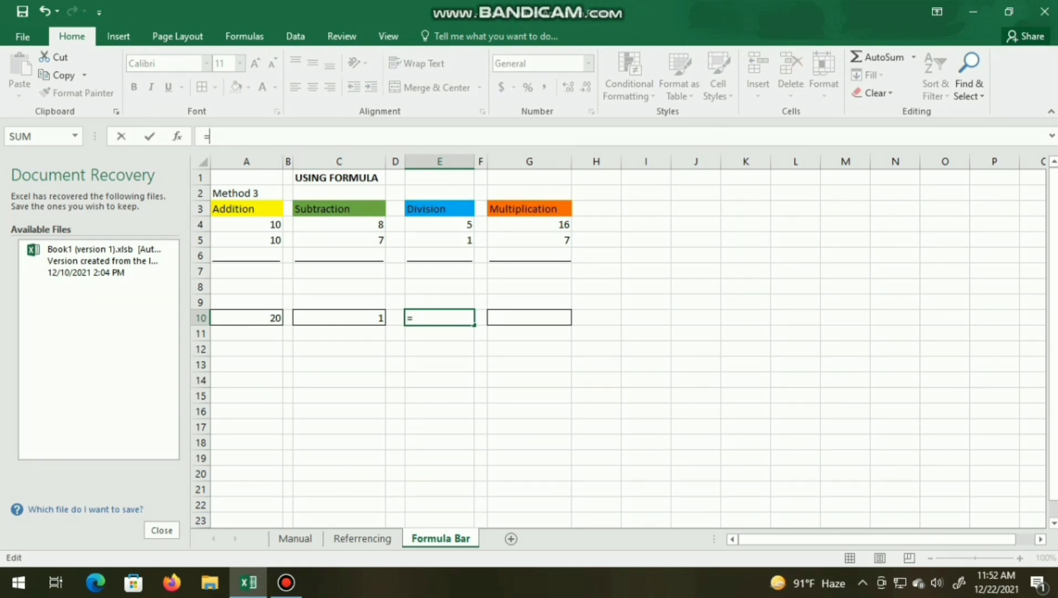
click(470, 224)
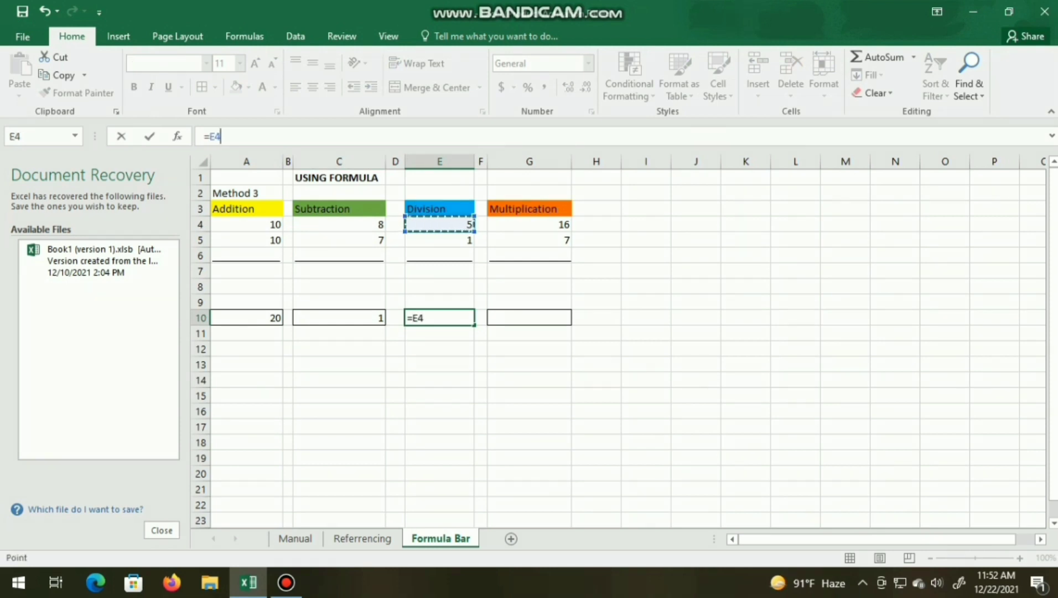
text(/)
click(472, 239)
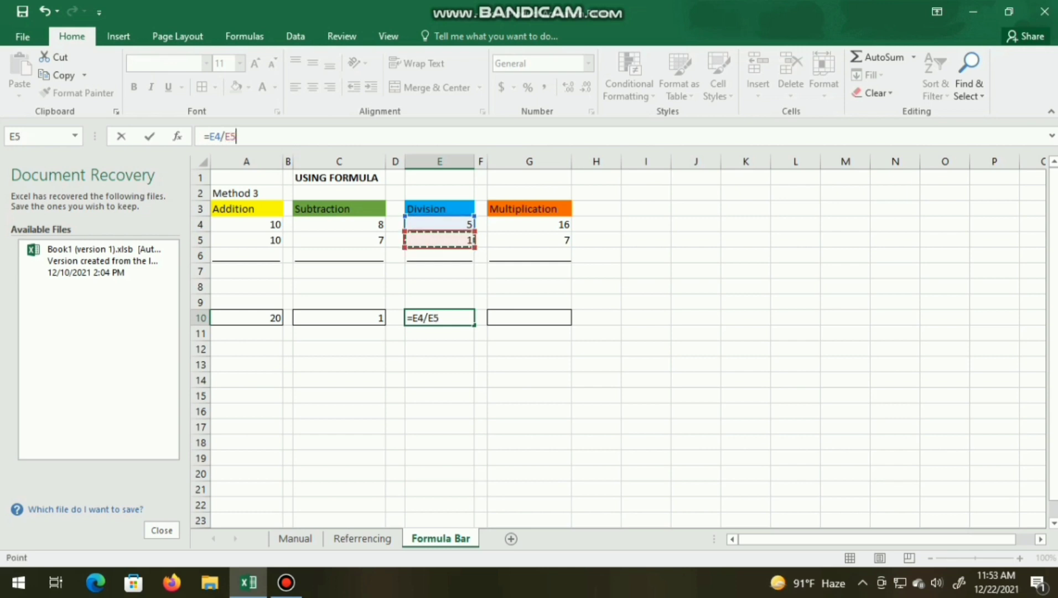
key(Return)
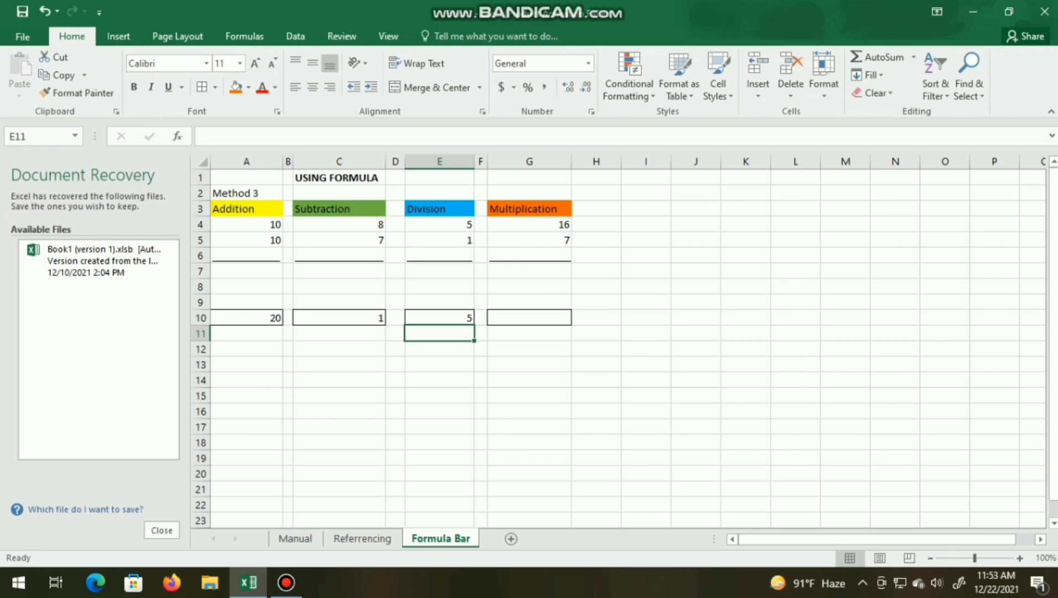
Step: Enter =G4*G5 for G10 in the formula bar, multiplying 16 by 7 to give 112
click(529, 318)
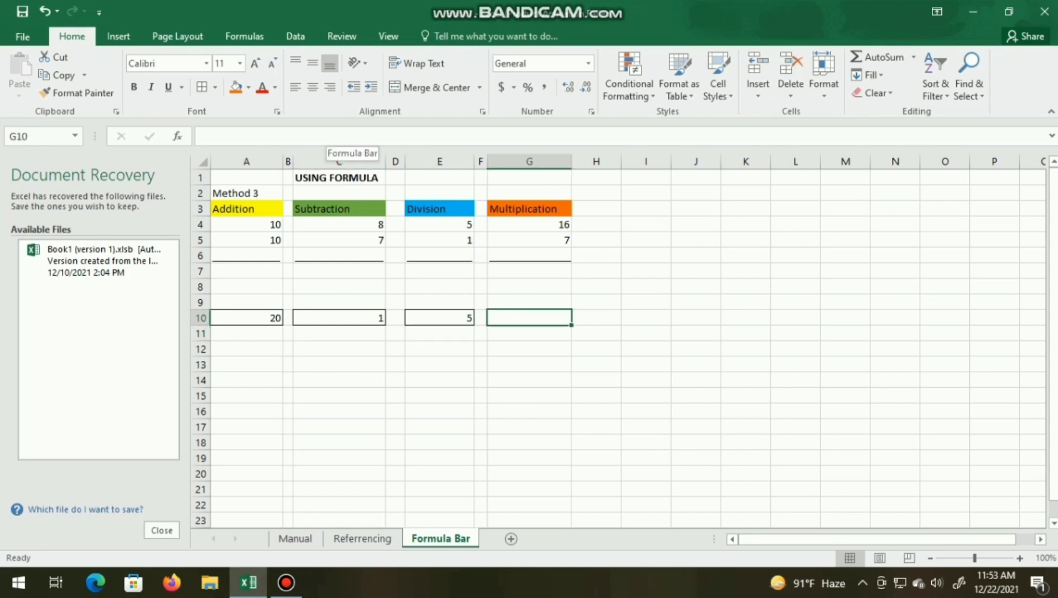
click(326, 137)
text(=)
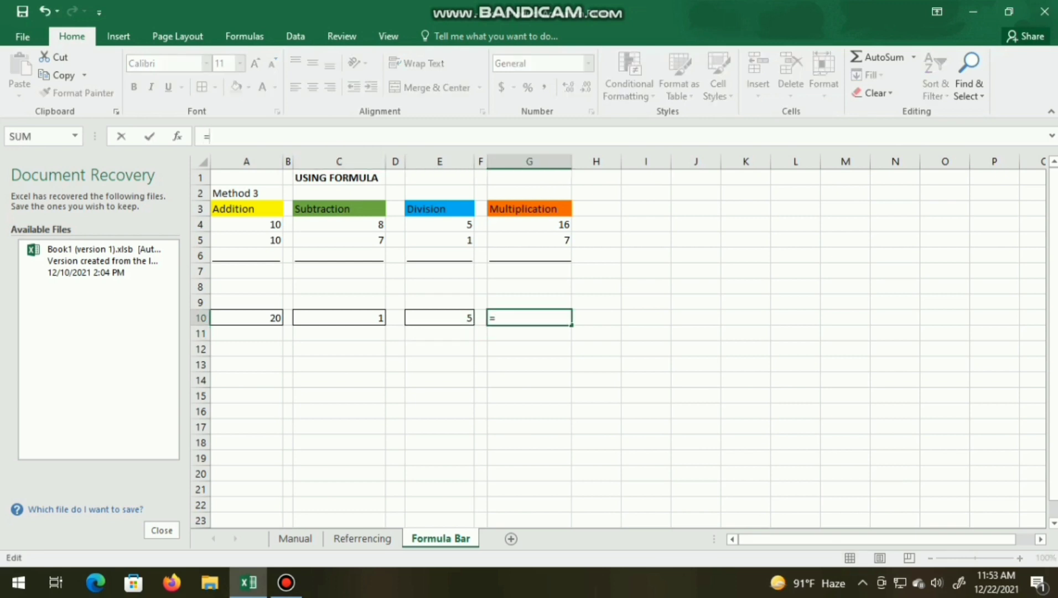
click(529, 224)
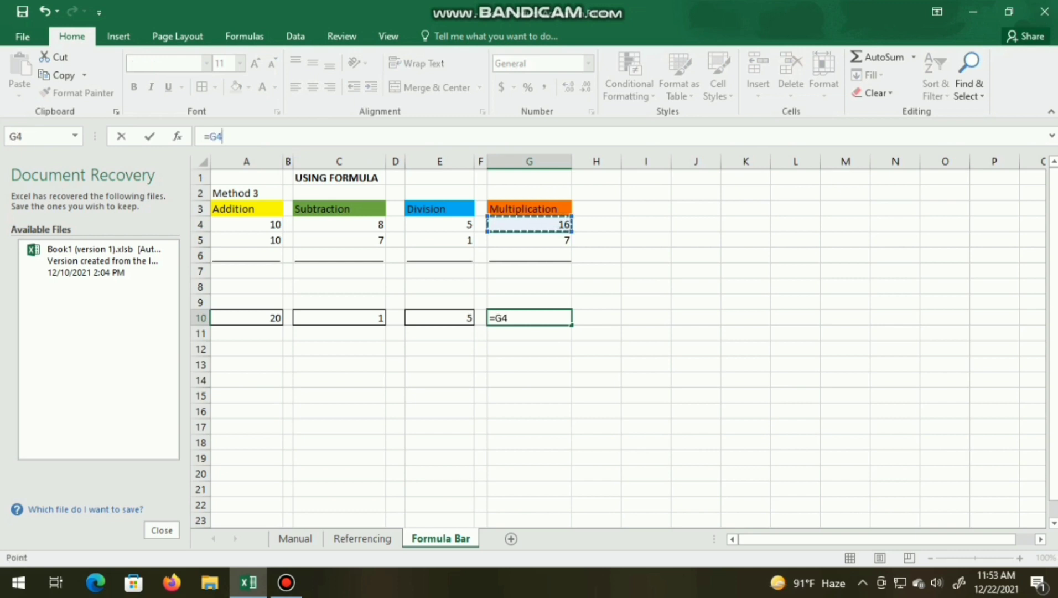
text(*)
click(530, 240)
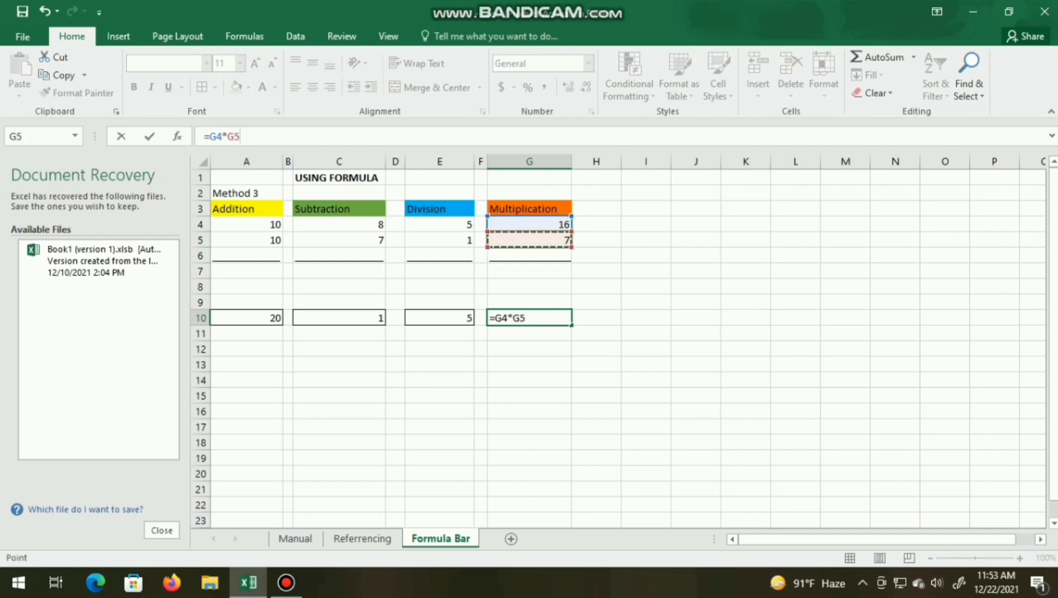
key(ctrl+Return)
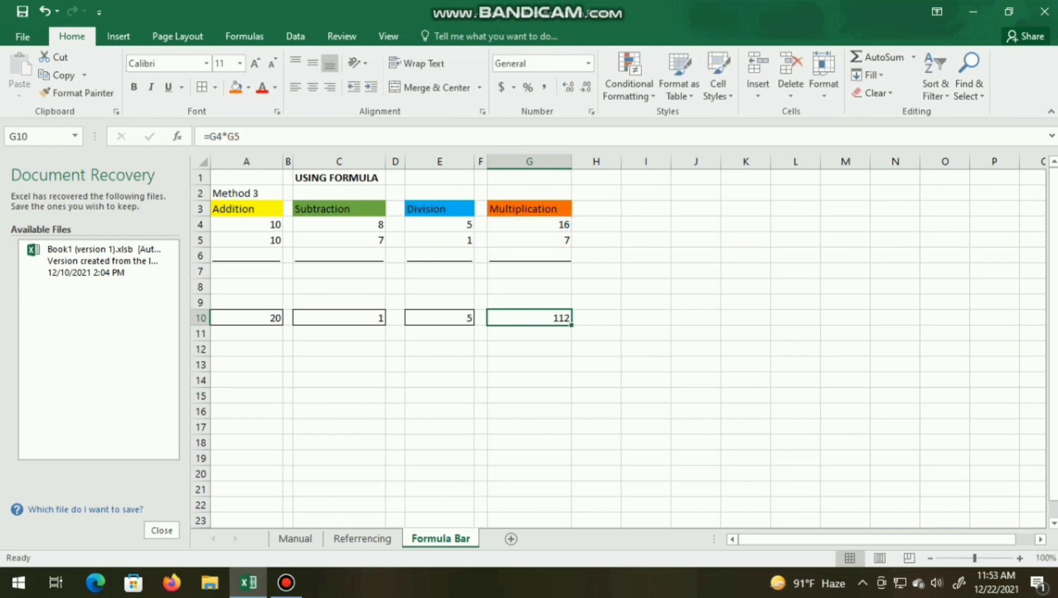